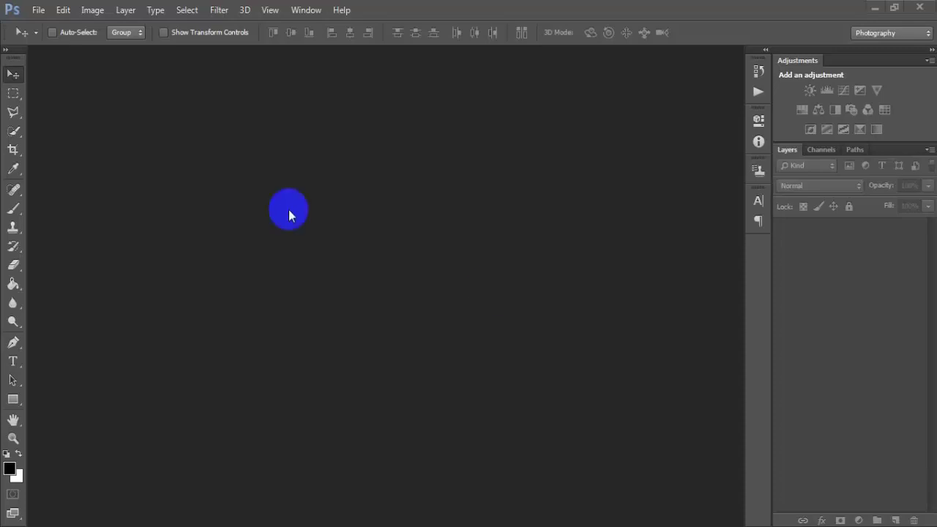
Step: Open 00 1 (19).jpg as a docked tab and duplicate the Background into Layer 1
{"action": "left_click", "coordinate": [38, 9]}
{"action": "left_click", "coordinate": [117, 40]}
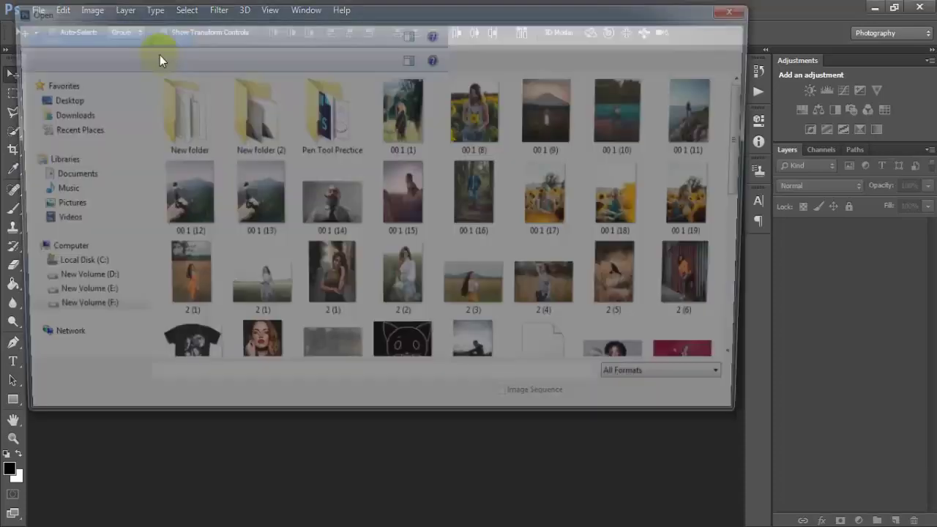
{"action": "left_click", "coordinate": [699, 205]}
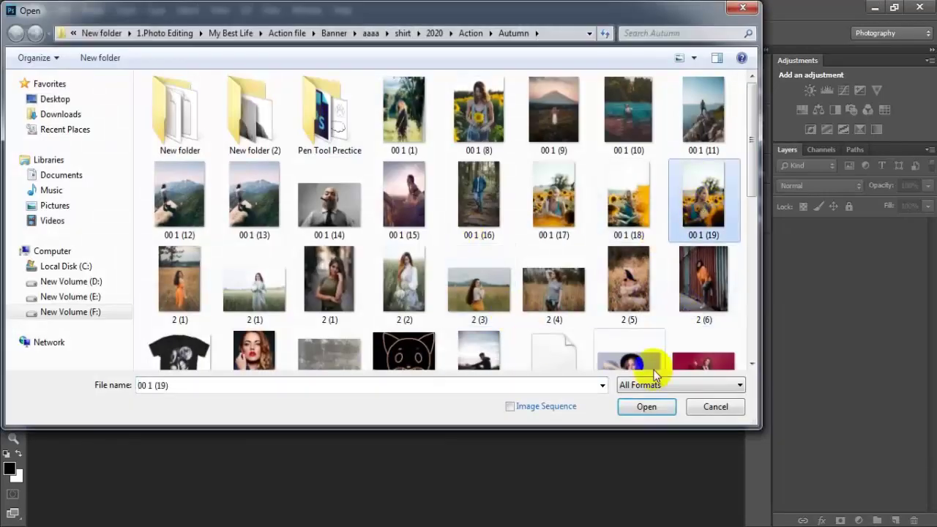
{"action": "left_click", "coordinate": [645, 407]}
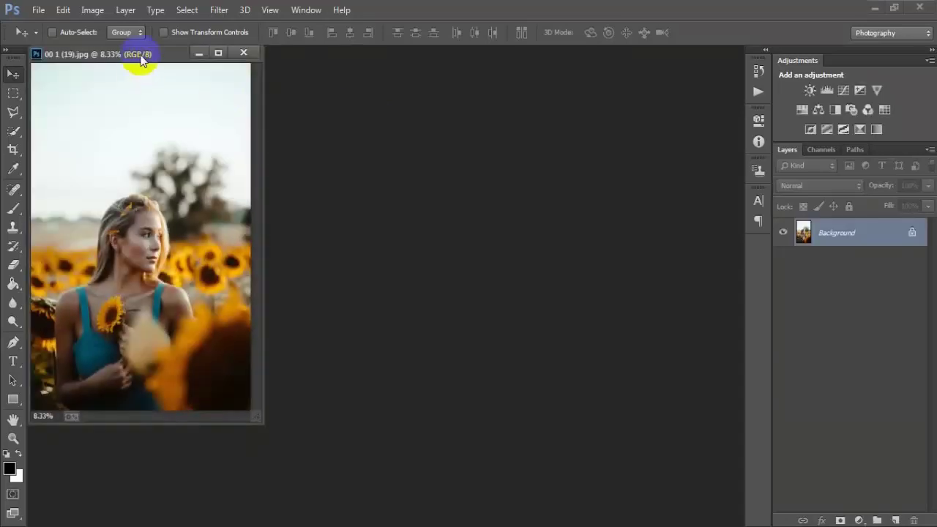
{"action": "left_click_drag", "start_coordinate": [143, 60], "coordinate": [310, 54]}
{"action": "key", "text": "ctrl+j"}
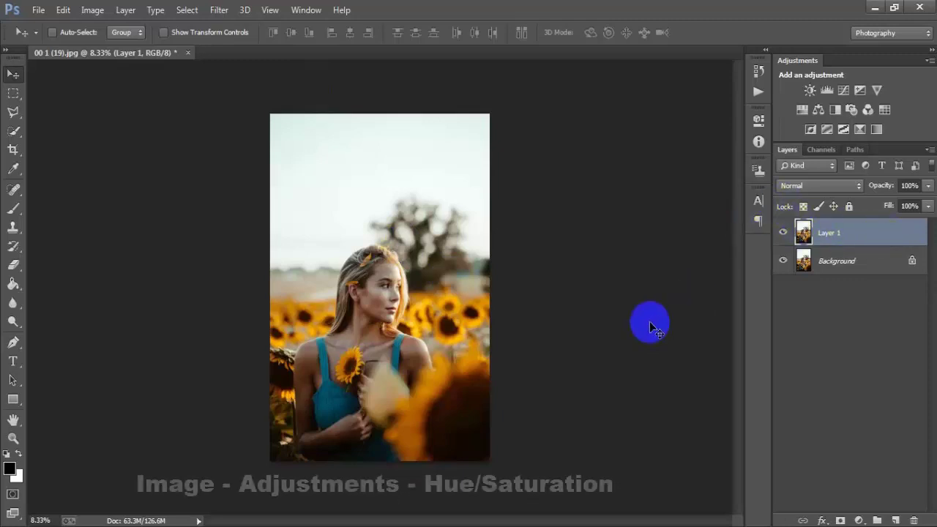
Step: Apply a Hue/Saturation adjustment with Saturation +21 to Layer 1
{"action": "left_click", "coordinate": [95, 11]}
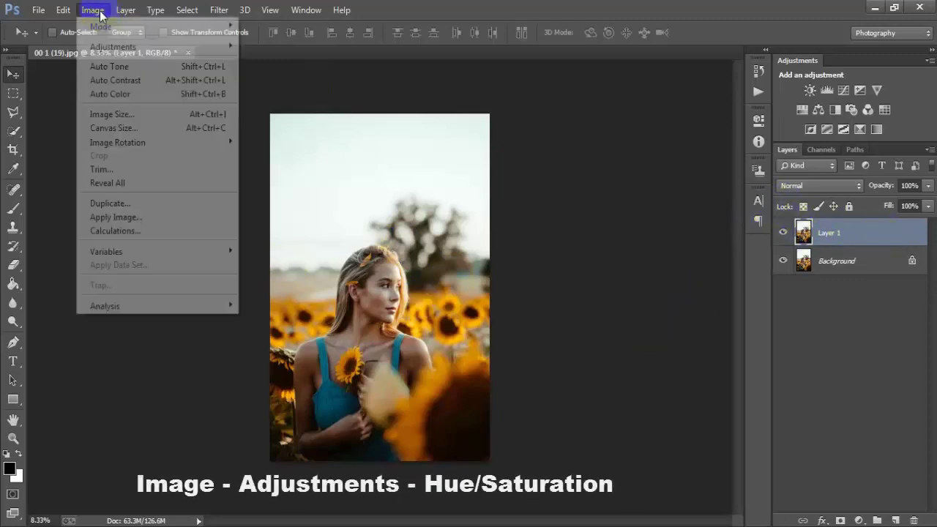
{"action": "mouse_move", "coordinate": [114, 47]}
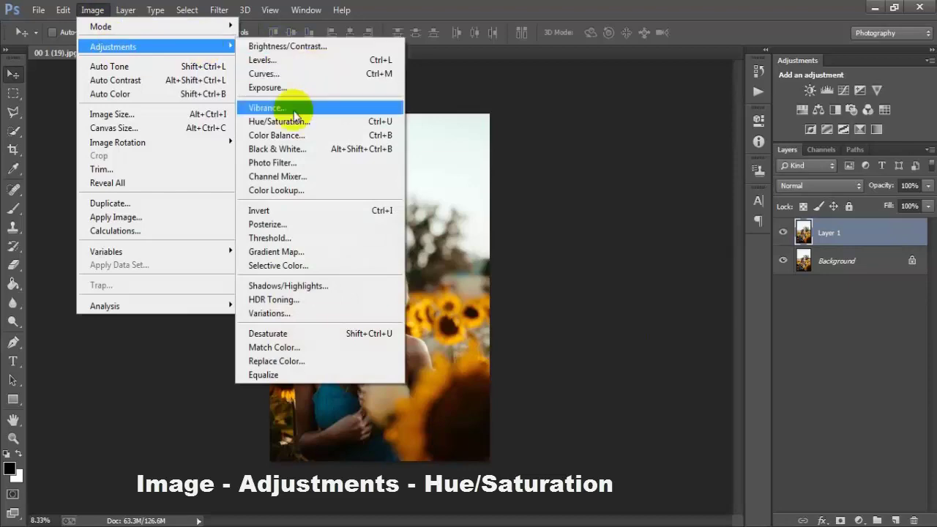
{"action": "left_click", "coordinate": [349, 121]}
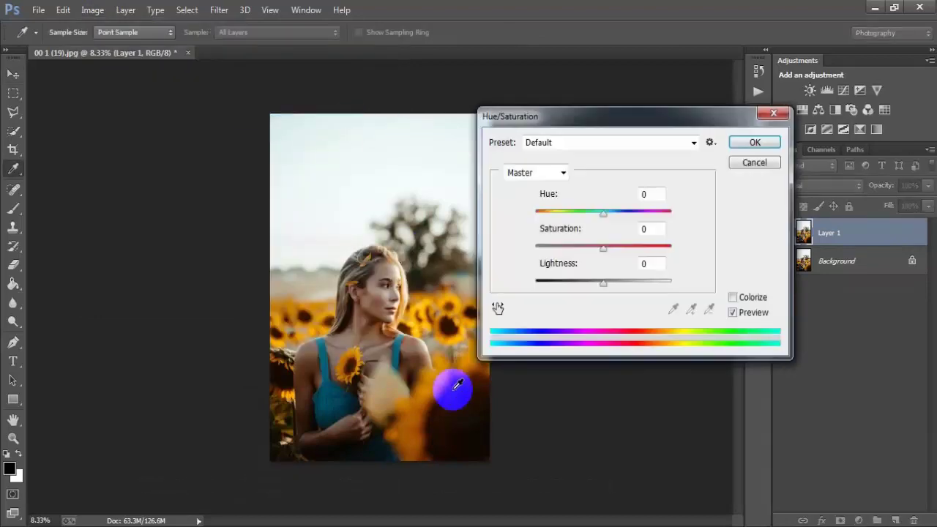
{"action": "left_click", "coordinate": [603, 249]}
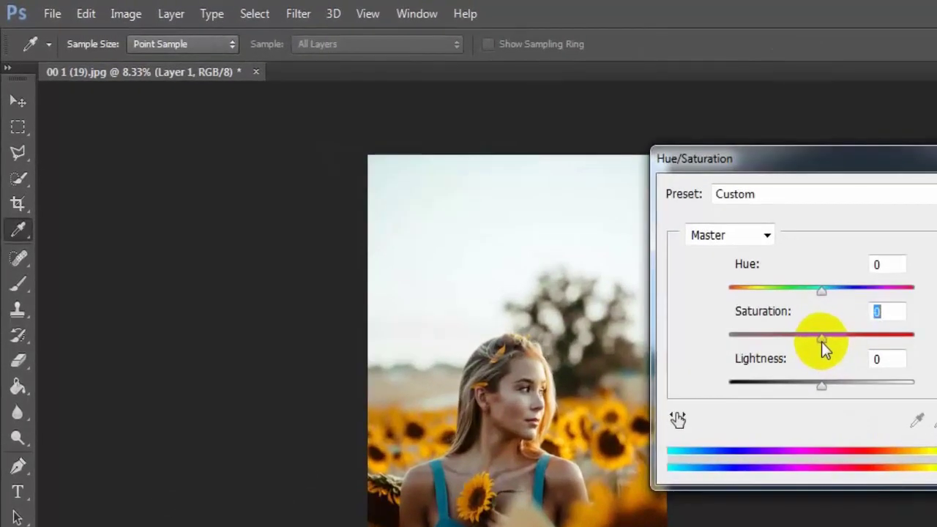
{"action": "left_click_drag", "start_coordinate": [821, 342], "coordinate": [841, 343]}
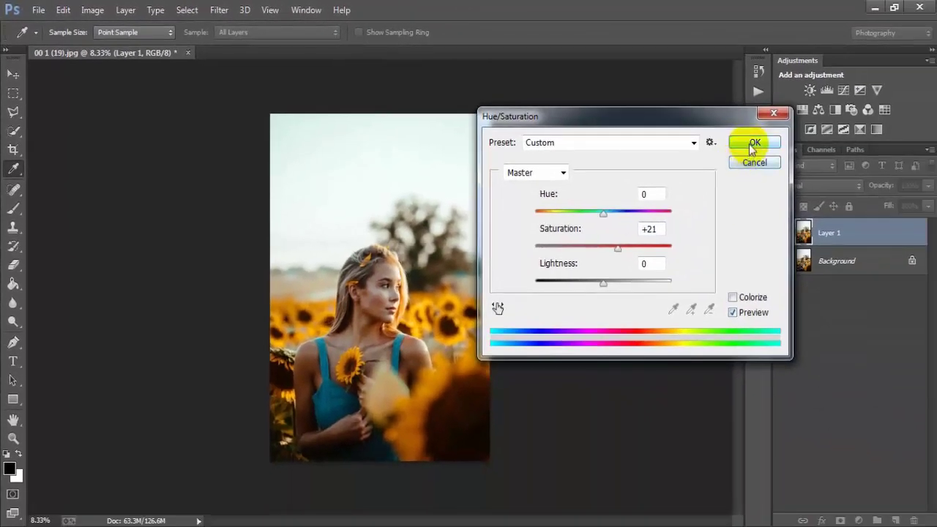
{"action": "left_click", "coordinate": [751, 144]}
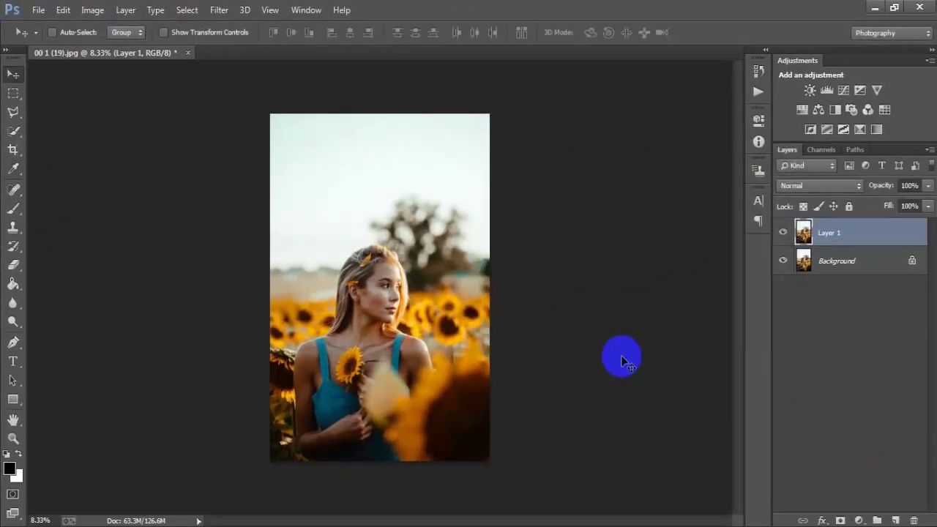
Step: Apply Curves with RGB points at input 134→123 and 189→185
{"action": "left_click", "coordinate": [93, 10]}
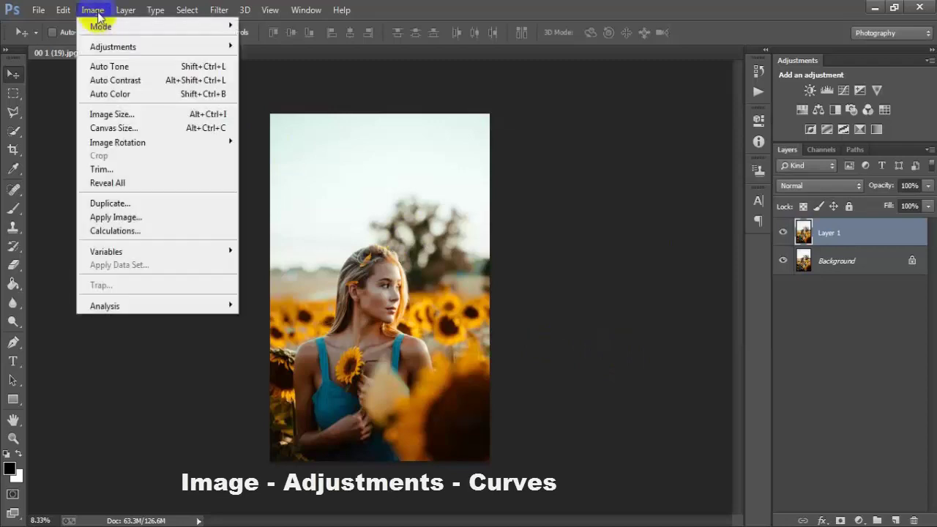
{"action": "mouse_move", "coordinate": [113, 46]}
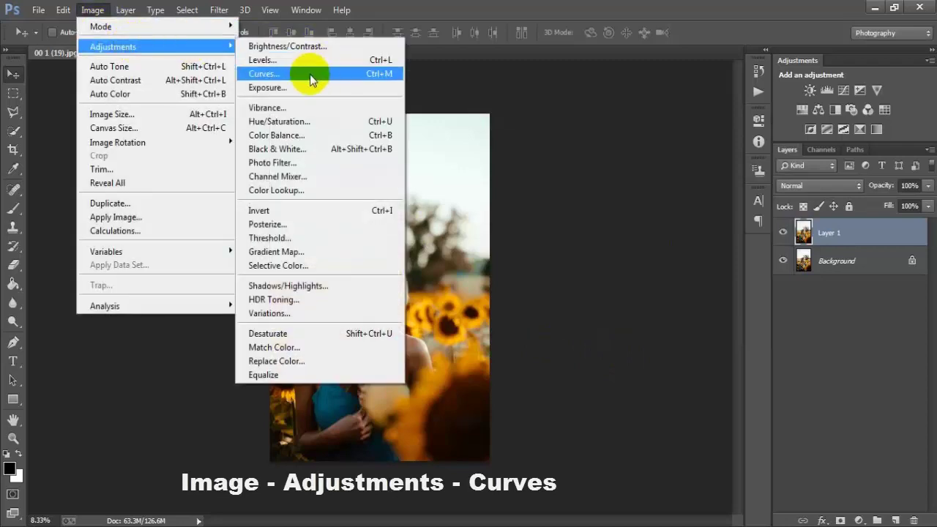
{"action": "left_click", "coordinate": [320, 73]}
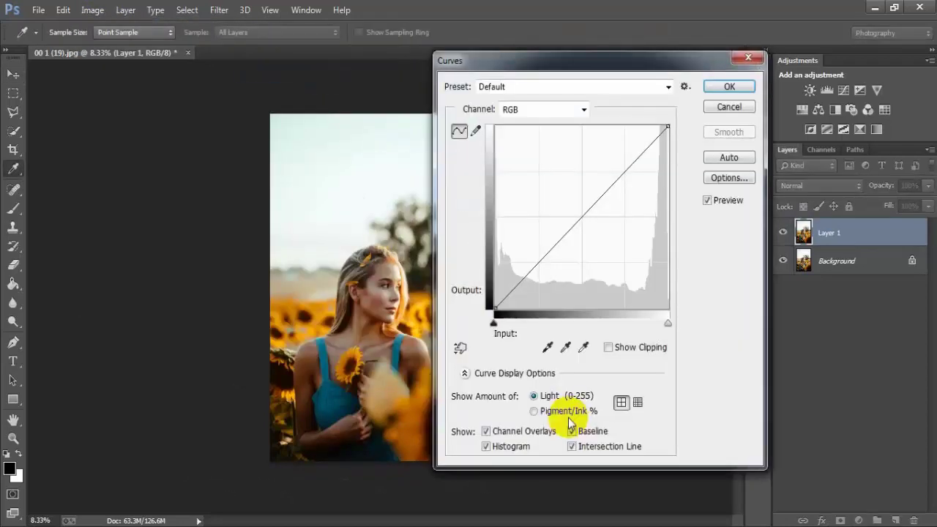
{"action": "left_click_drag", "start_coordinate": [580, 215], "coordinate": [585, 220]}
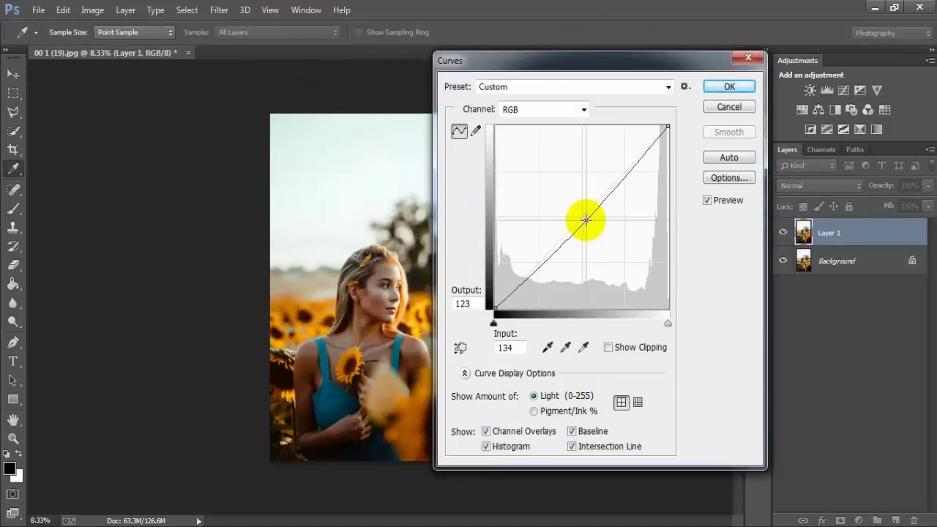
{"action": "left_click", "coordinate": [622, 175]}
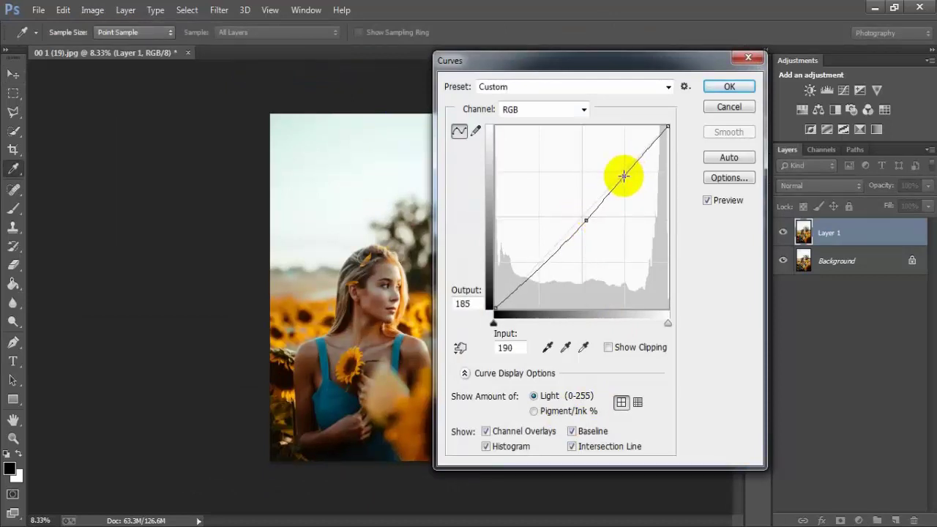
{"action": "left_click_drag", "start_coordinate": [622, 175], "coordinate": [623, 176]}
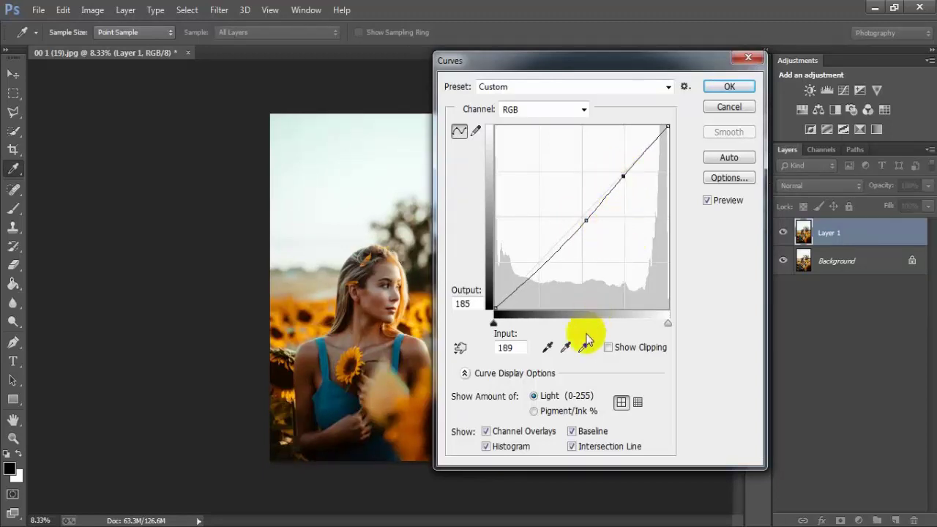
{"action": "left_click", "coordinate": [727, 86]}
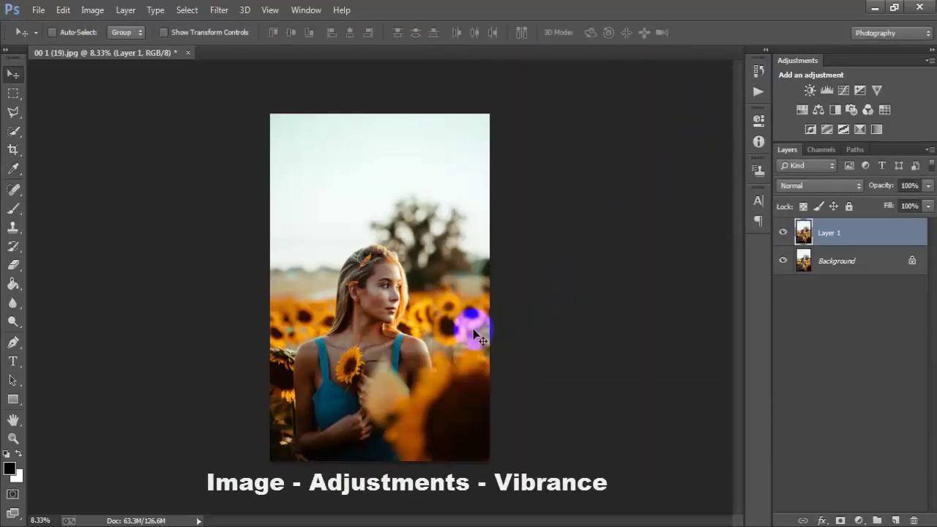
Step: Apply a Vibrance adjustment with Vibrance +34 and Saturation +7
{"action": "left_click", "coordinate": [92, 9]}
{"action": "left_click", "coordinate": [109, 47]}
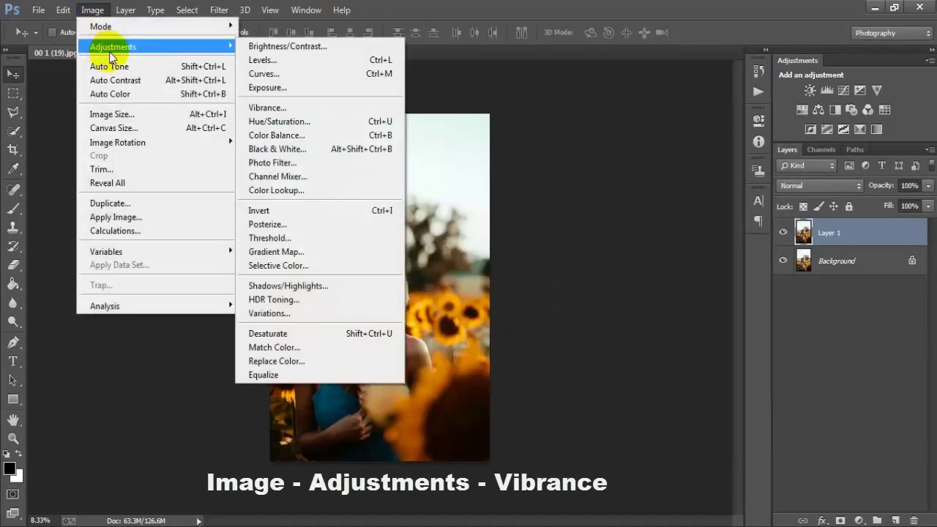
{"action": "left_click", "coordinate": [344, 107]}
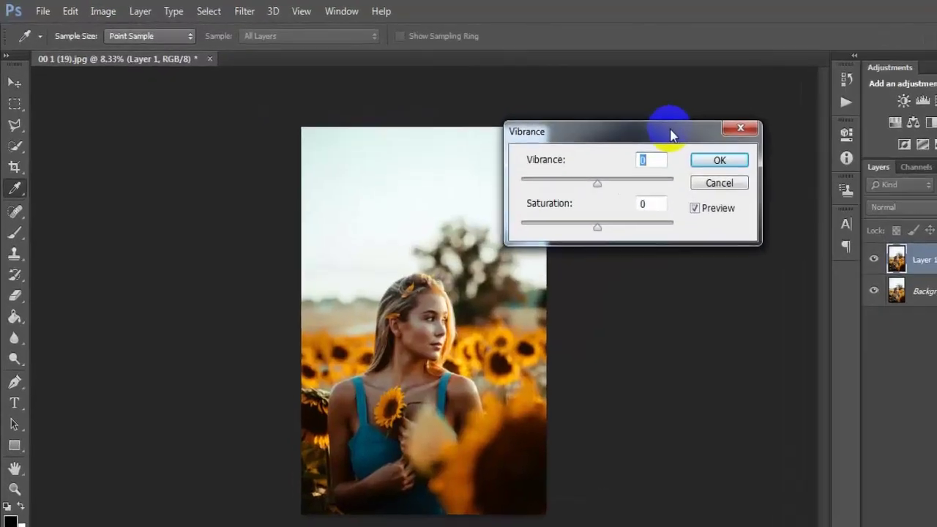
{"action": "left_click_drag", "start_coordinate": [508, 147], "coordinate": [601, 121]}
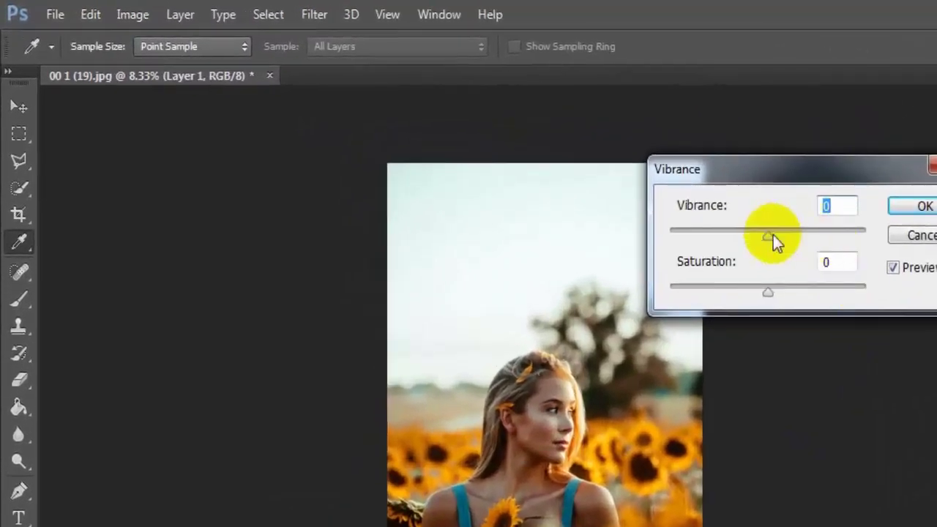
{"action": "left_click_drag", "start_coordinate": [772, 235], "coordinate": [802, 231]}
{"action": "left_click_drag", "start_coordinate": [765, 296], "coordinate": [774, 296]}
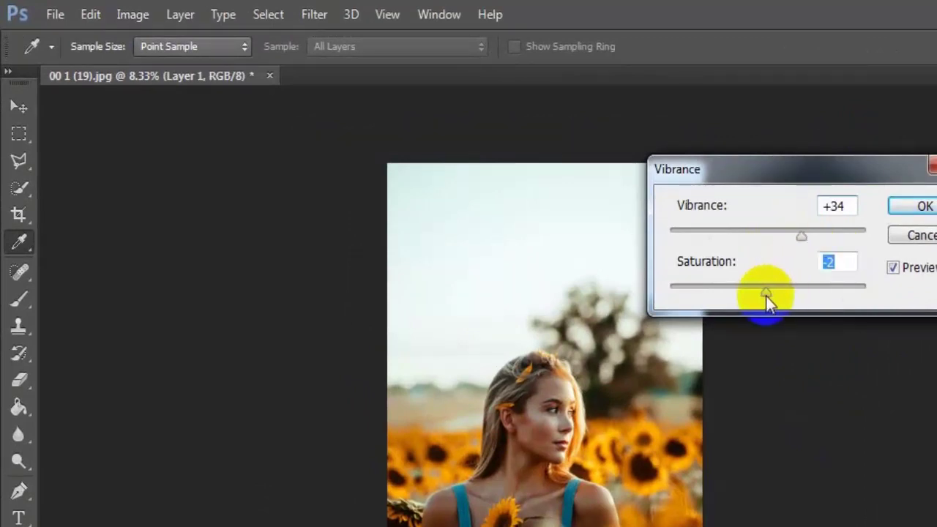
{"action": "left_click", "coordinate": [893, 268]}
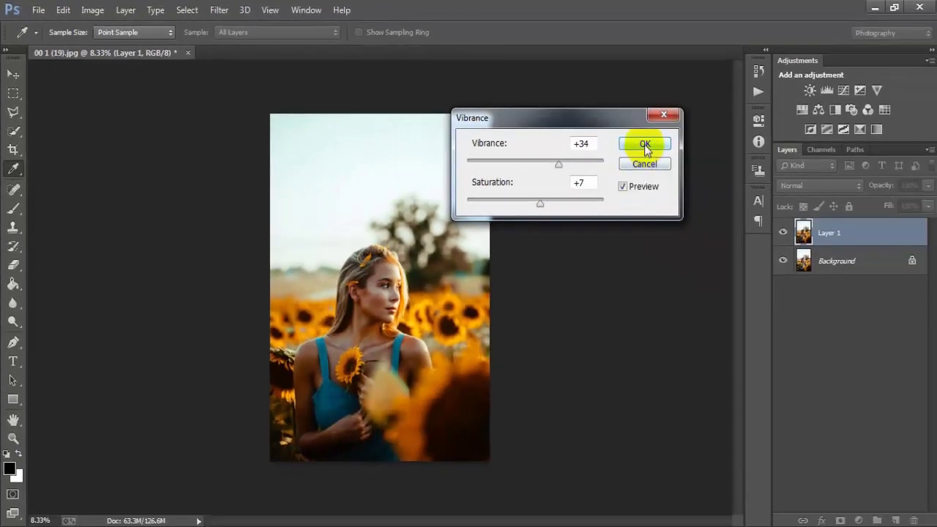
{"action": "left_click", "coordinate": [645, 145]}
{"action": "key", "text": "v"}
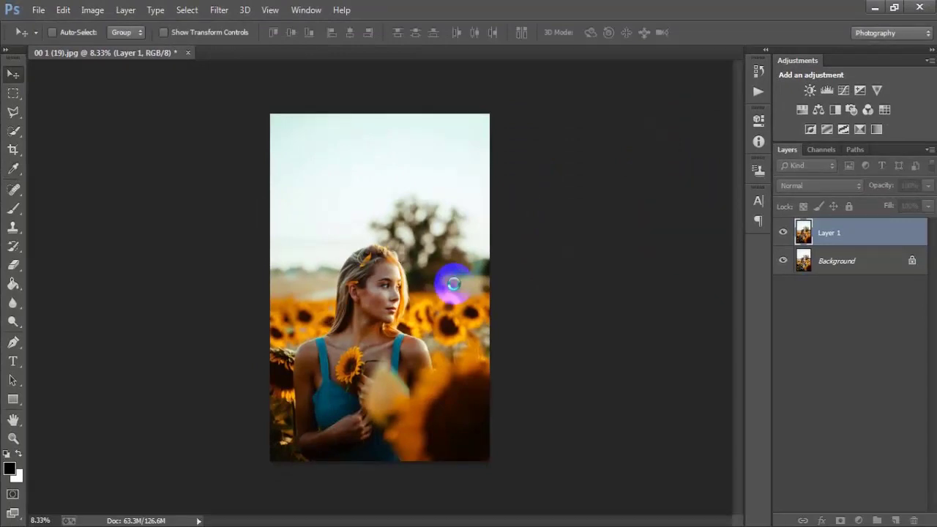
Step: Toggle Layer 1's visibility to compare against the original, leaving it visible
{"action": "left_click", "coordinate": [782, 234]}
{"action": "left_click", "coordinate": [782, 233]}
{"action": "left_click", "coordinate": [782, 234]}
{"action": "left_click", "coordinate": [782, 234]}
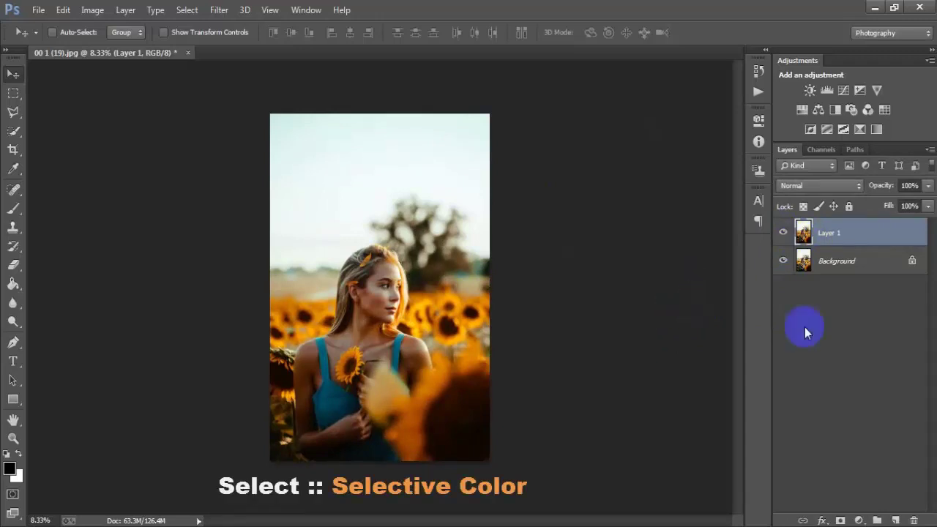
Step: Add a Selective Color adjustment layer and raise the Yellows range's Yellow, entering 6
{"action": "left_click", "coordinate": [859, 520]}
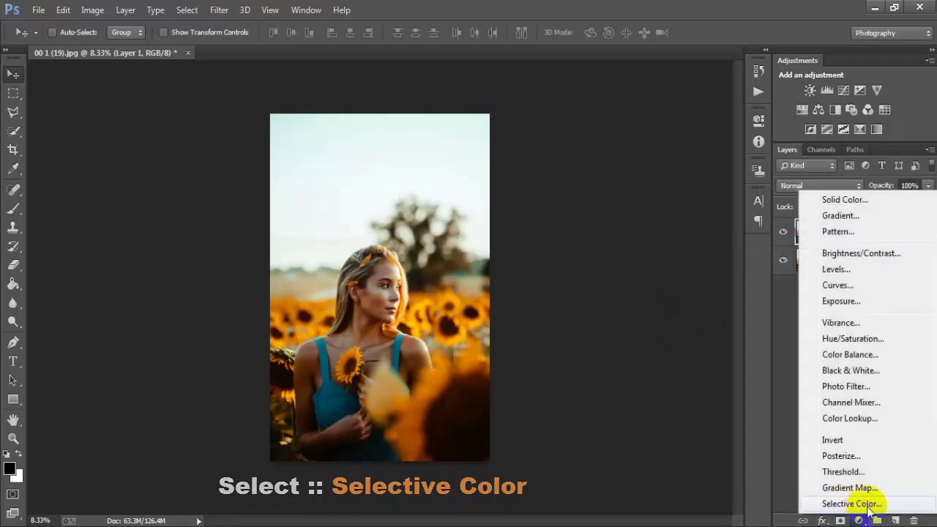
{"action": "left_click", "coordinate": [851, 504]}
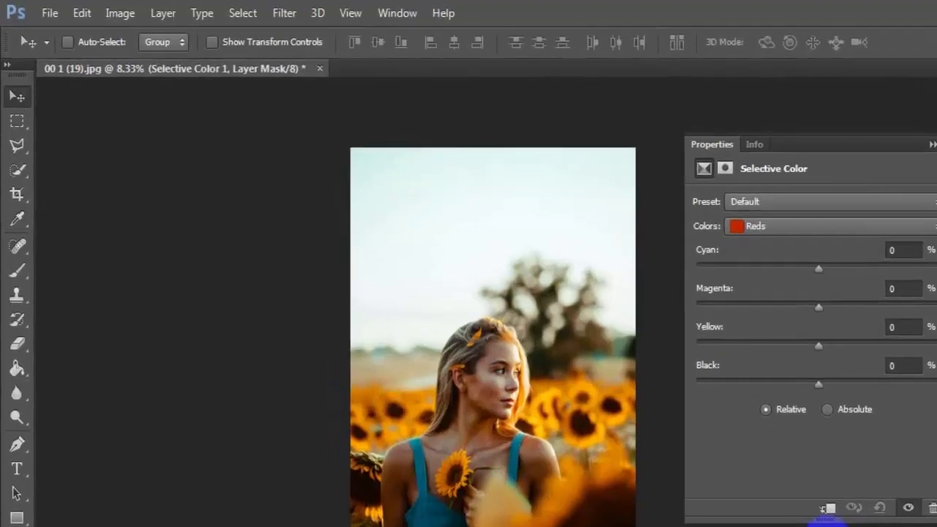
{"action": "left_click", "coordinate": [868, 225]}
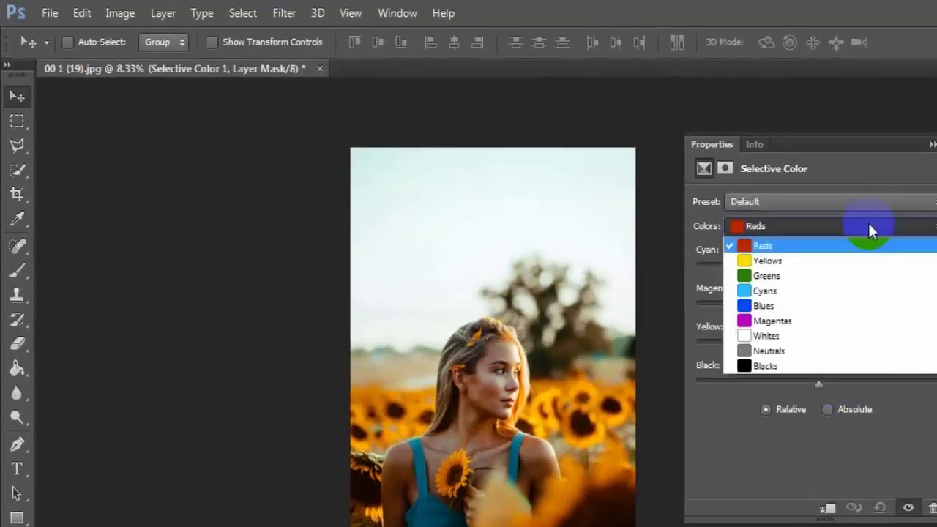
{"action": "left_click", "coordinate": [801, 260]}
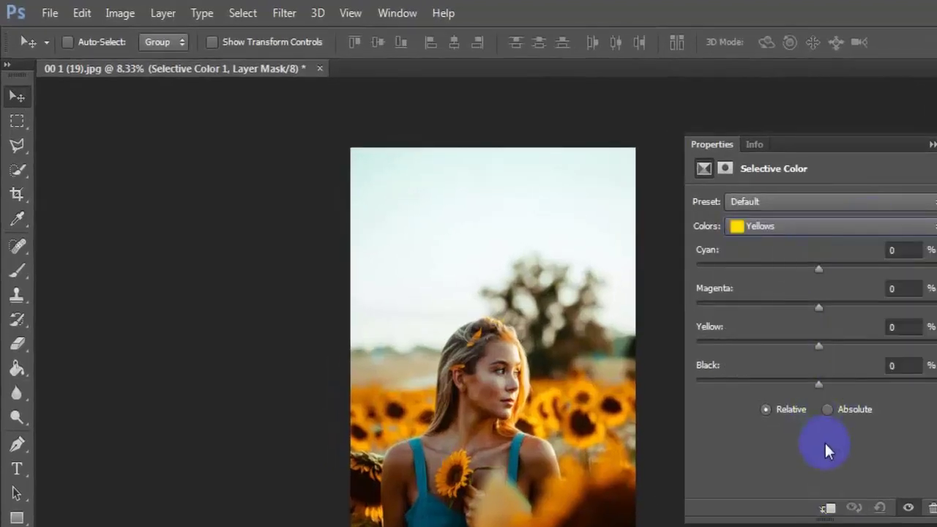
{"action": "left_click_drag", "start_coordinate": [819, 344], "coordinate": [845, 341]}
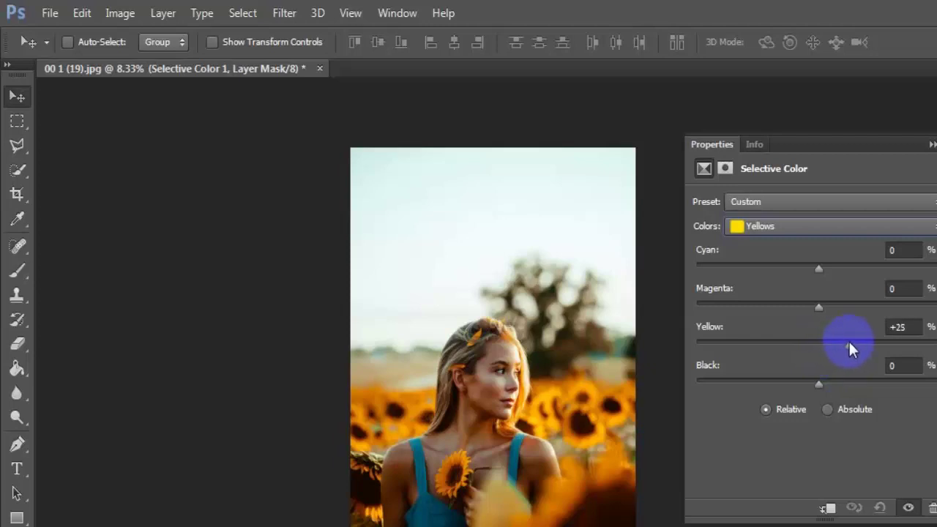
{"action": "left_click_drag", "start_coordinate": [848, 345], "coordinate": [851, 347]}
{"action": "double_click", "coordinate": [897, 327]}
{"action": "type", "text": "6"}
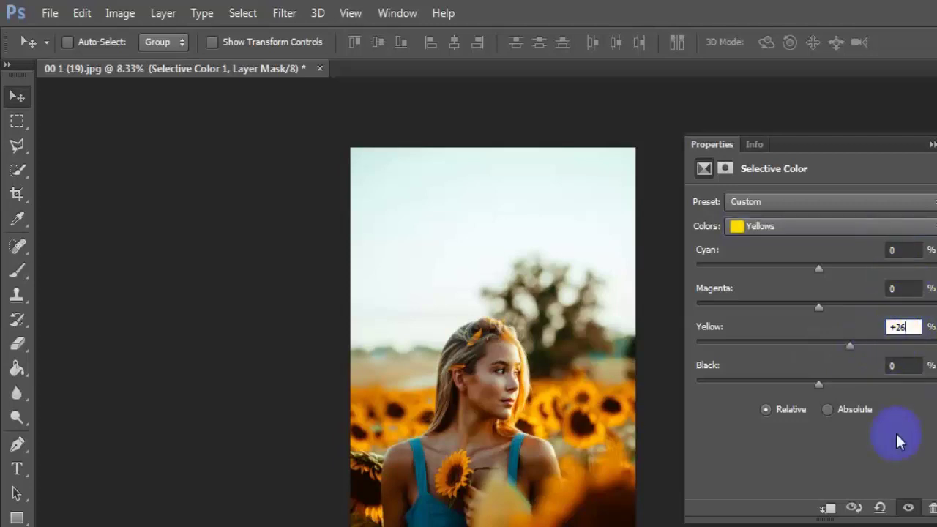
Step: Set the Cyans range's Cyan slider to about +49%
{"action": "left_click", "coordinate": [887, 226]}
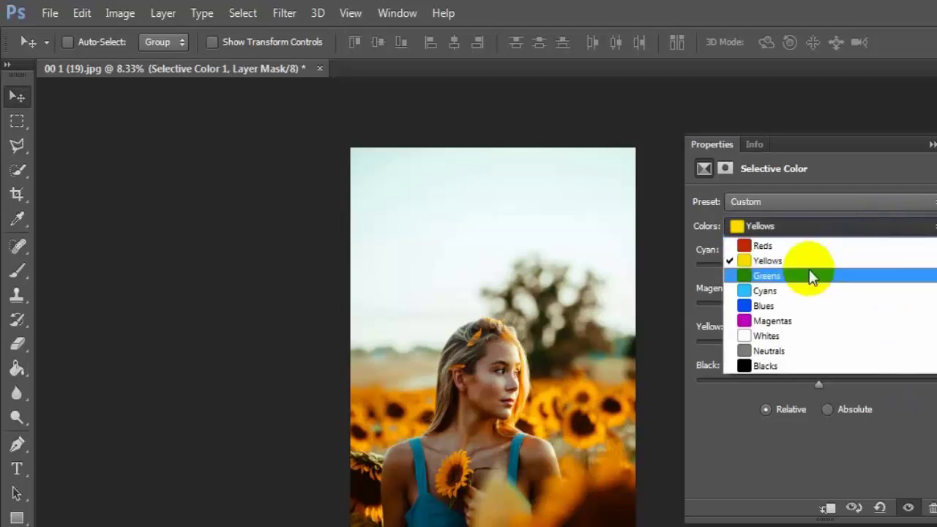
{"action": "left_click", "coordinate": [866, 292]}
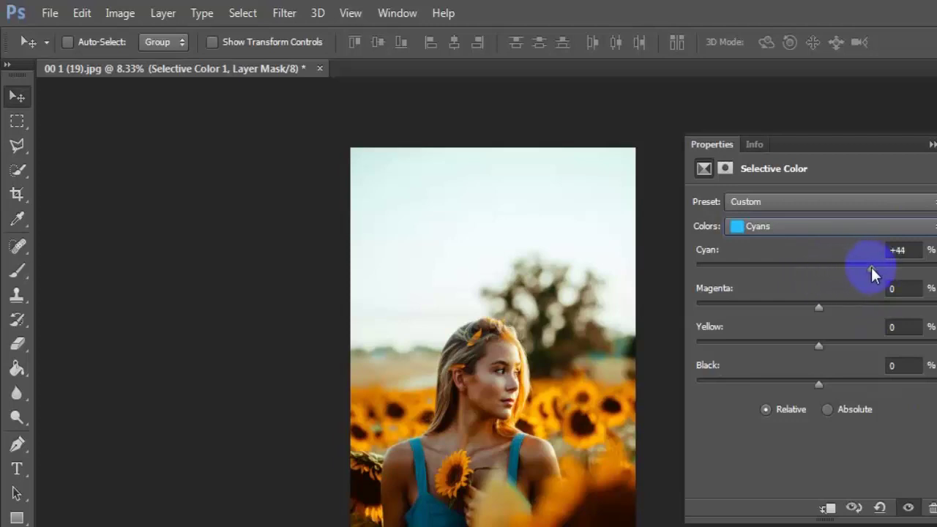
{"action": "left_click_drag", "start_coordinate": [871, 267], "coordinate": [873, 267]}
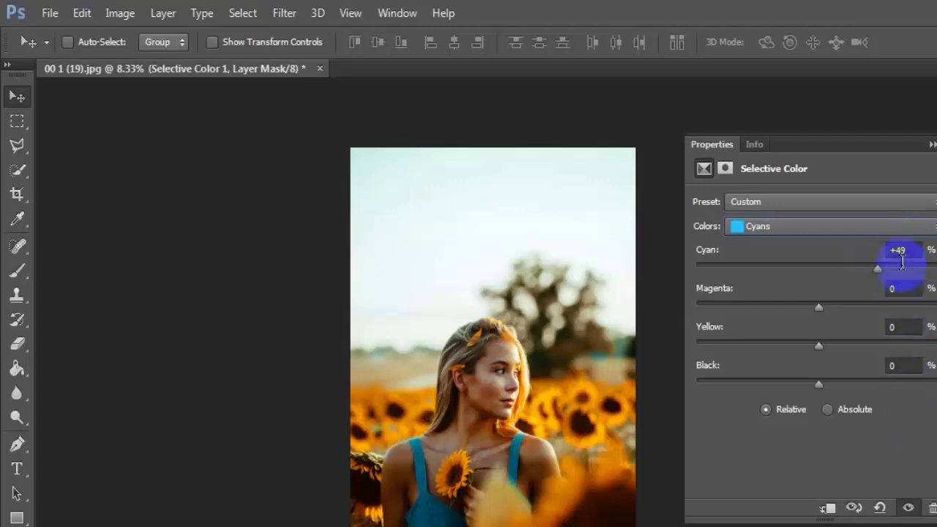
{"action": "left_click", "coordinate": [903, 229]}
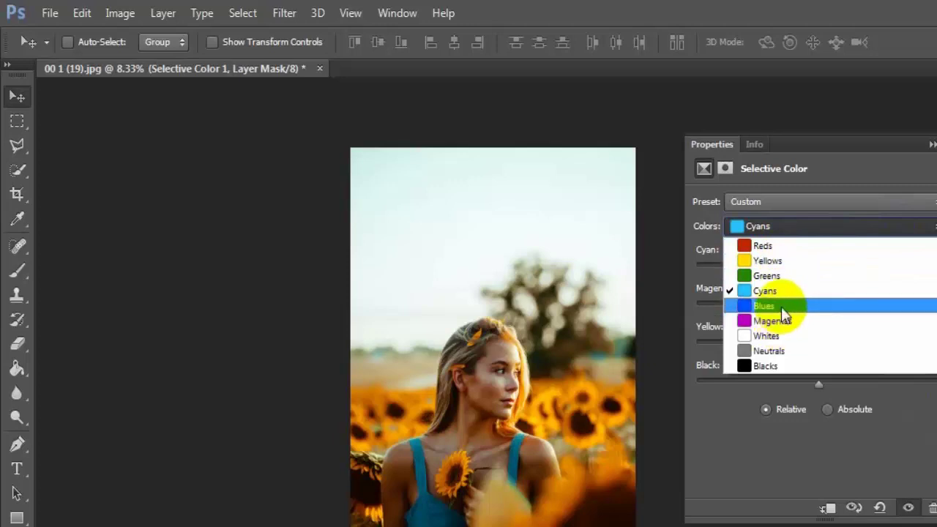
Step: Set the Blues range to Cyan +79% and Black -18%
{"action": "left_click", "coordinate": [857, 306]}
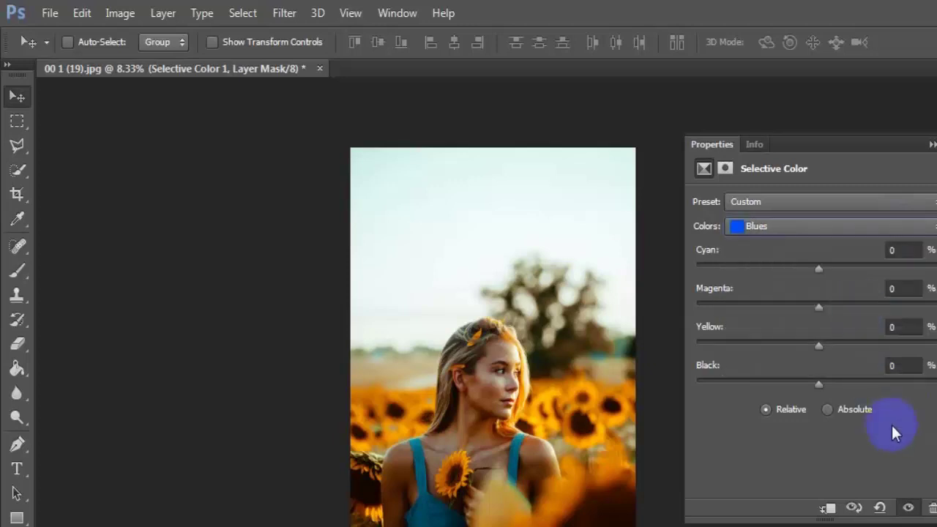
{"action": "left_click_drag", "start_coordinate": [818, 271], "coordinate": [909, 279]}
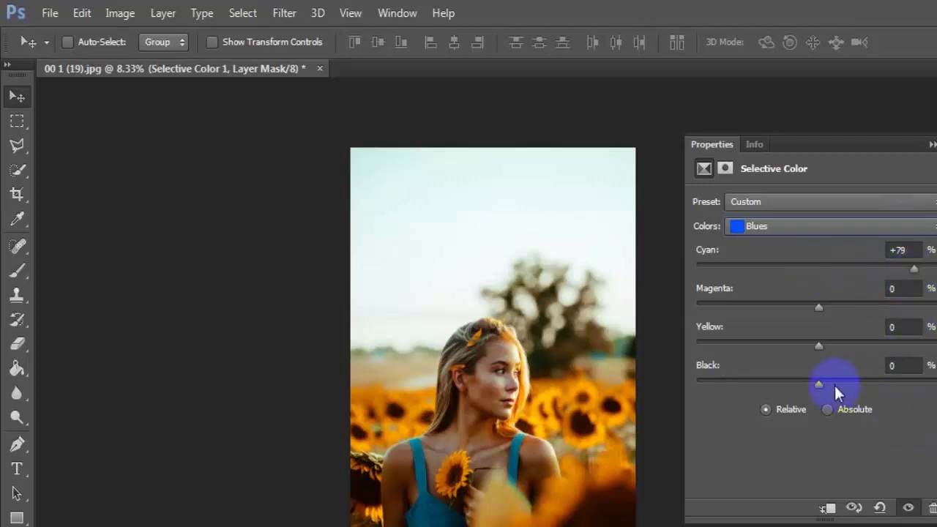
{"action": "left_click_drag", "start_coordinate": [818, 388], "coordinate": [796, 383]}
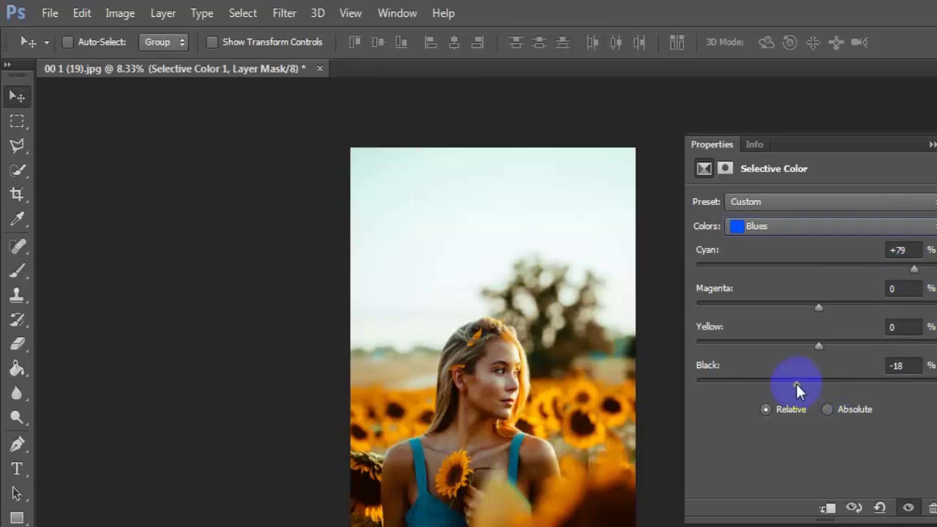
{"action": "left_click", "coordinate": [900, 365]}
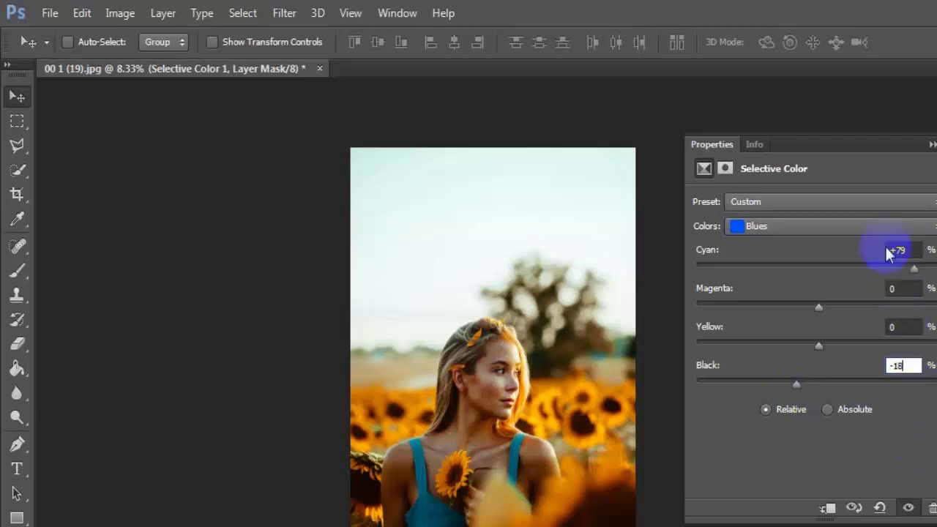
Step: Set the Blacks range to Black +3%, close the panel, and toggle the layer to compare
{"action": "left_click_drag", "start_coordinate": [881, 226], "coordinate": [812, 371]}
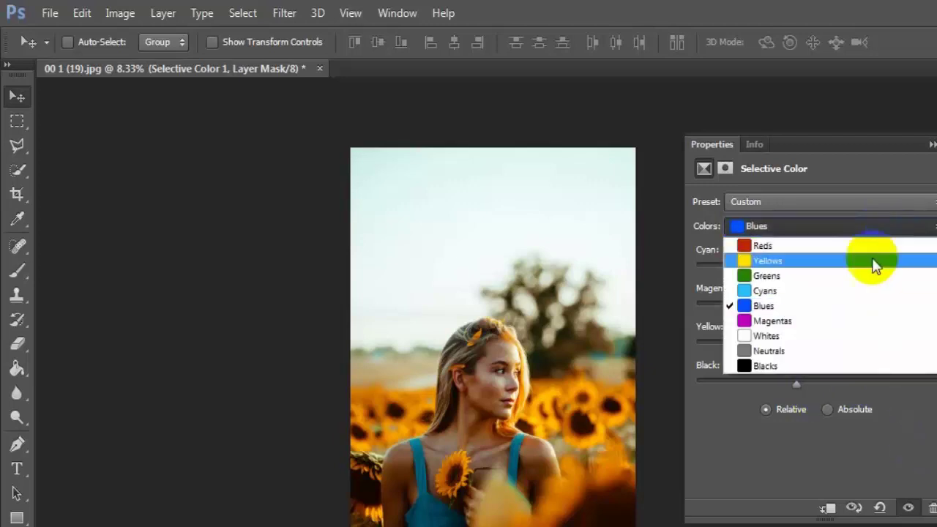
{"action": "left_click", "coordinate": [857, 360]}
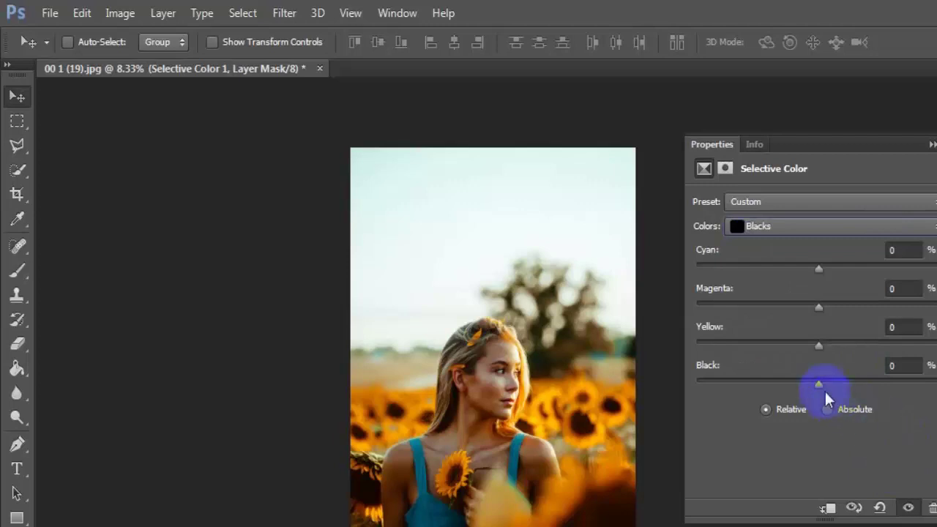
{"action": "left_click_drag", "start_coordinate": [825, 390], "coordinate": [822, 380]}
{"action": "left_click", "coordinate": [915, 364]}
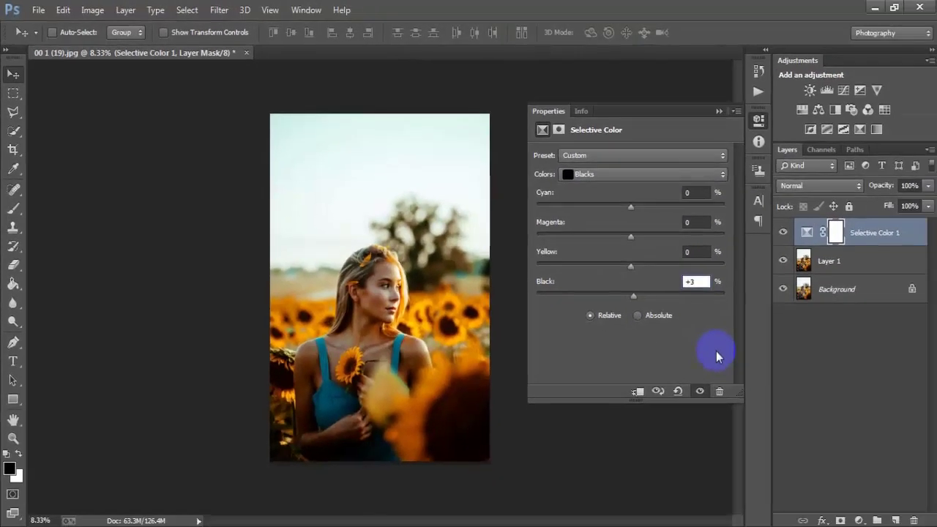
{"action": "left_click", "coordinate": [718, 112]}
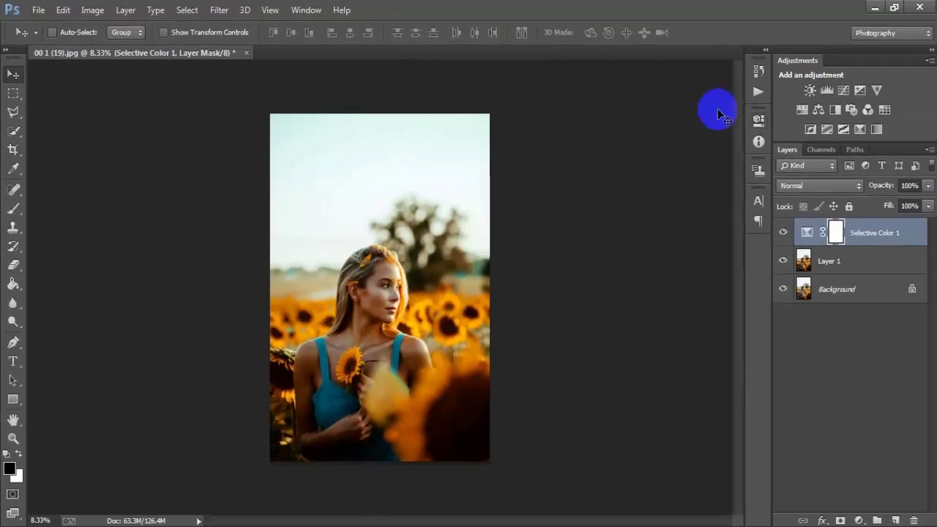
{"action": "left_click", "coordinate": [783, 233]}
{"action": "left_click", "coordinate": [783, 232]}
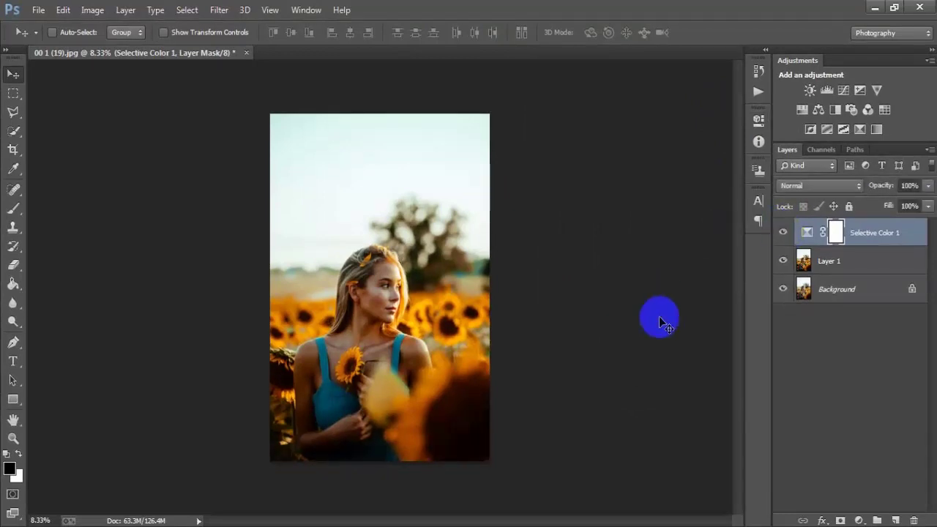
Step: Add a Gradient fill layer using Foreground to Transparent, Radial style, reversed
{"action": "left_click", "coordinate": [859, 520]}
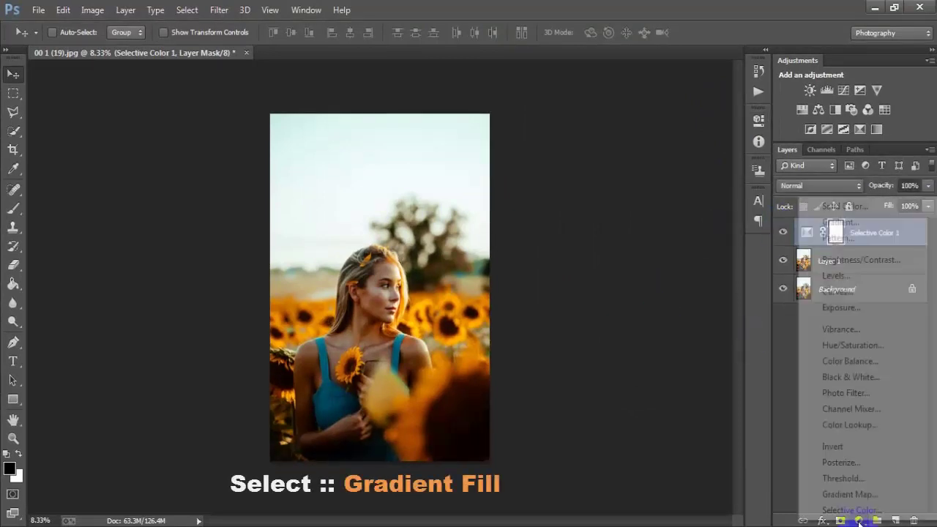
{"action": "left_click", "coordinate": [894, 222]}
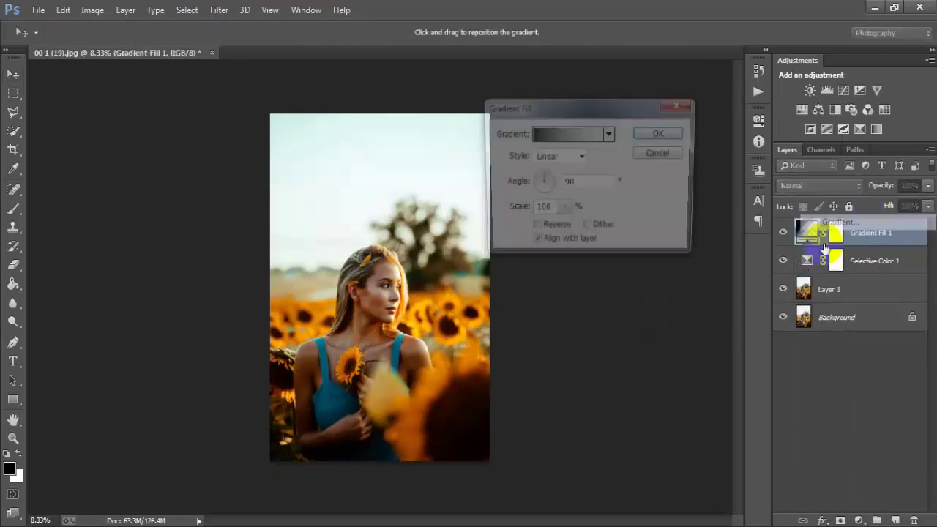
{"action": "left_click", "coordinate": [586, 134]}
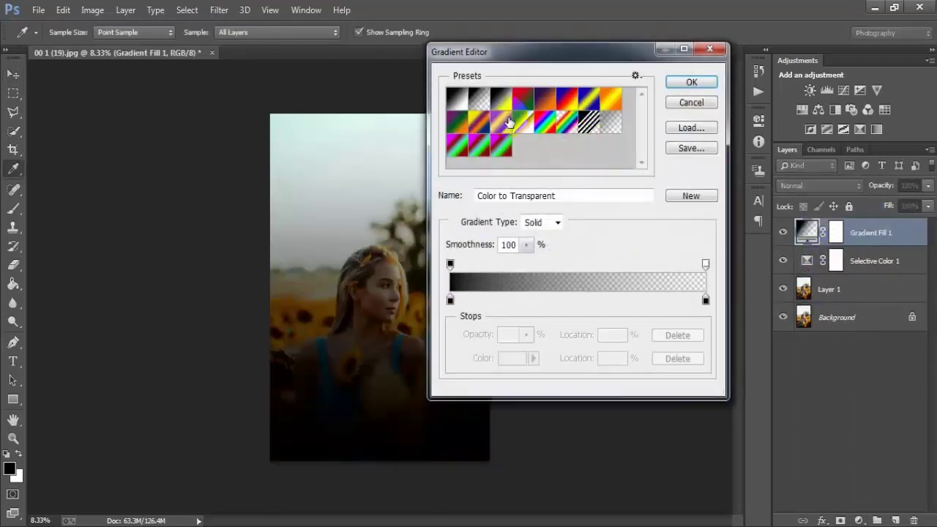
{"action": "left_click", "coordinate": [487, 97]}
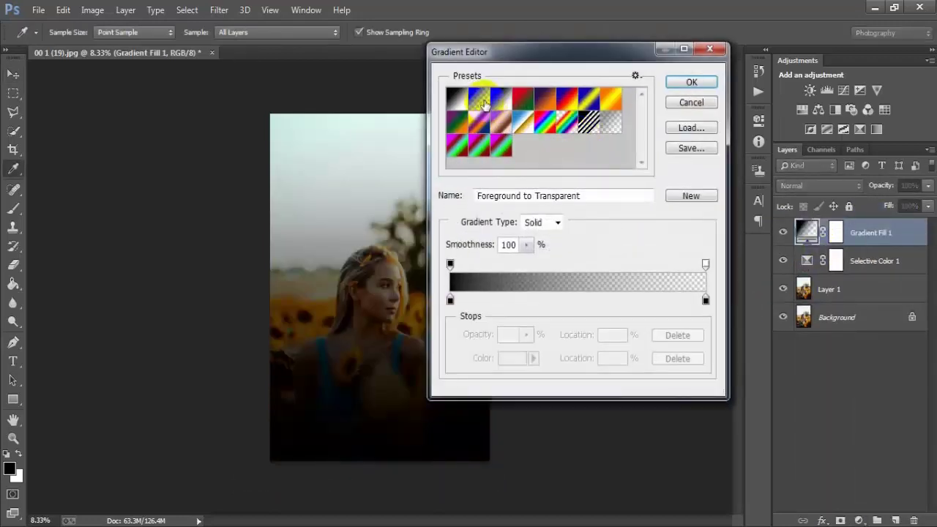
{"action": "left_click", "coordinate": [690, 82]}
{"action": "left_click", "coordinate": [580, 158]}
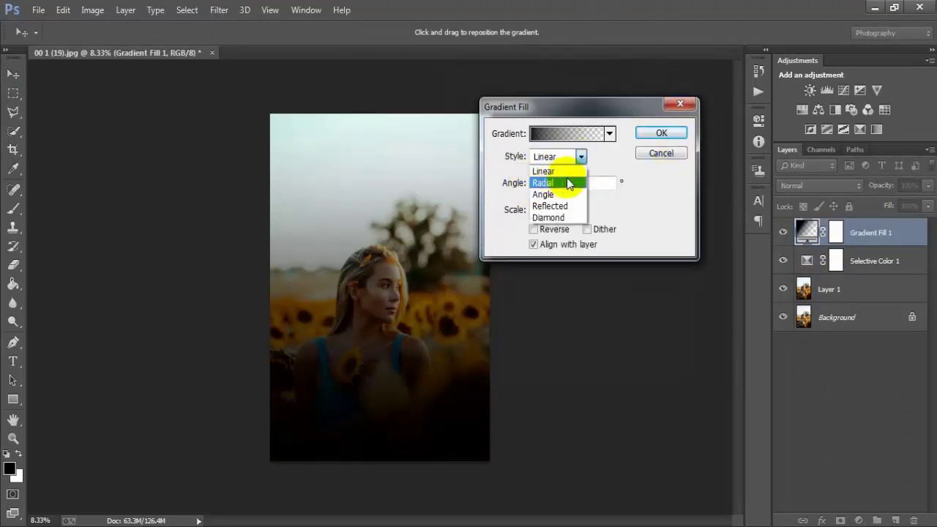
{"action": "left_click", "coordinate": [567, 178]}
{"action": "left_click", "coordinate": [540, 230]}
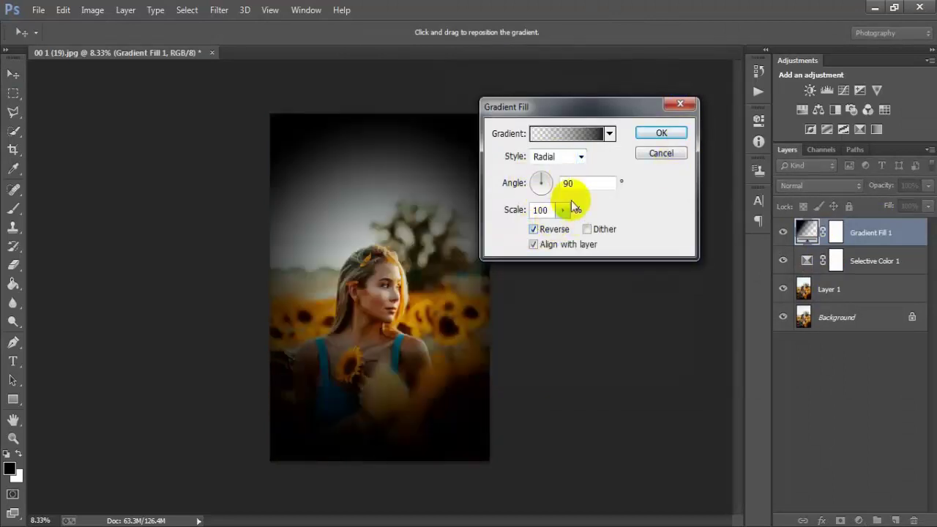
Step: Set the gradient angle to about -70°, confirm, and briefly compare the vignette
{"action": "left_click_drag", "start_coordinate": [543, 183], "coordinate": [547, 195]}
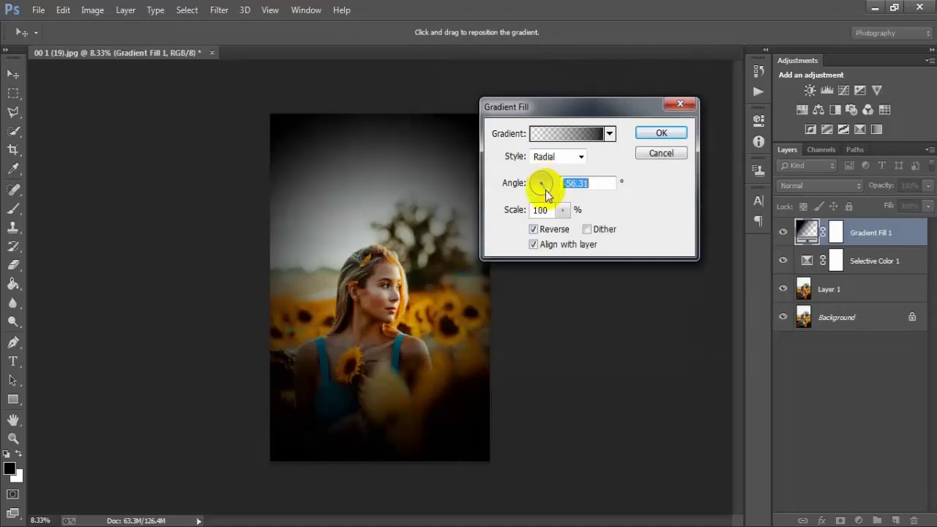
{"action": "left_click_drag", "start_coordinate": [545, 194], "coordinate": [544, 196]}
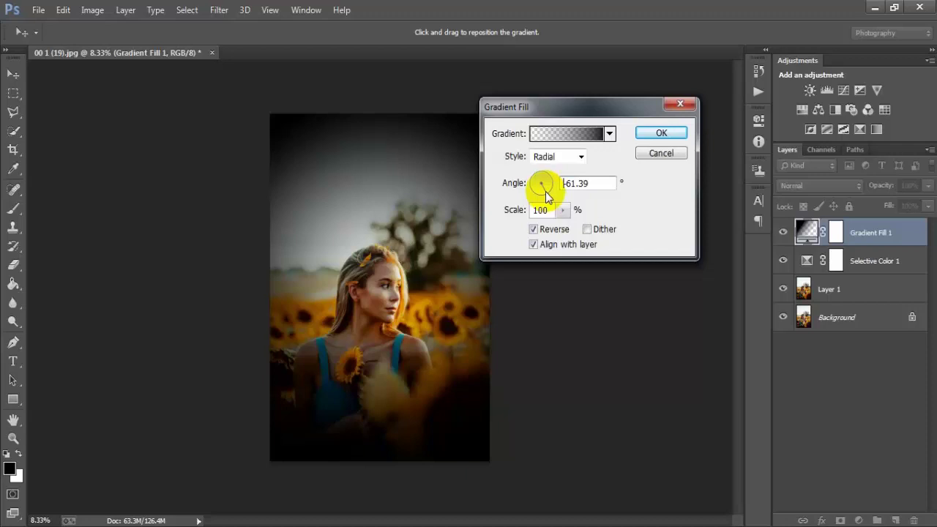
{"action": "left_click_drag", "start_coordinate": [546, 194], "coordinate": [544, 196]}
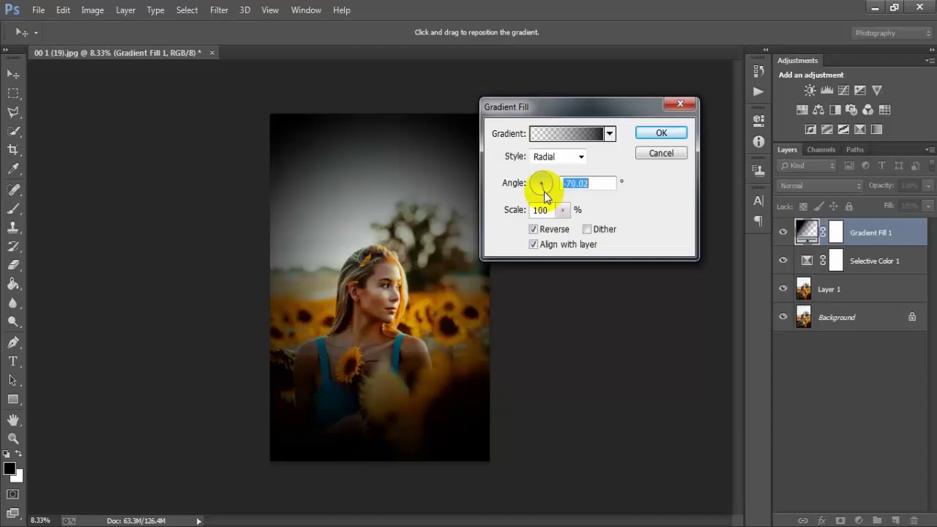
{"action": "left_click", "coordinate": [662, 132]}
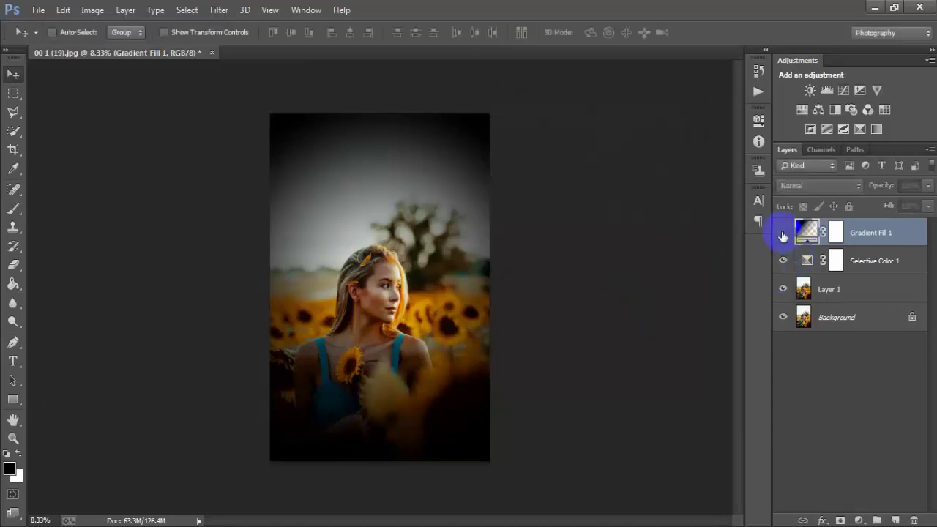
{"action": "double_click", "coordinate": [782, 232]}
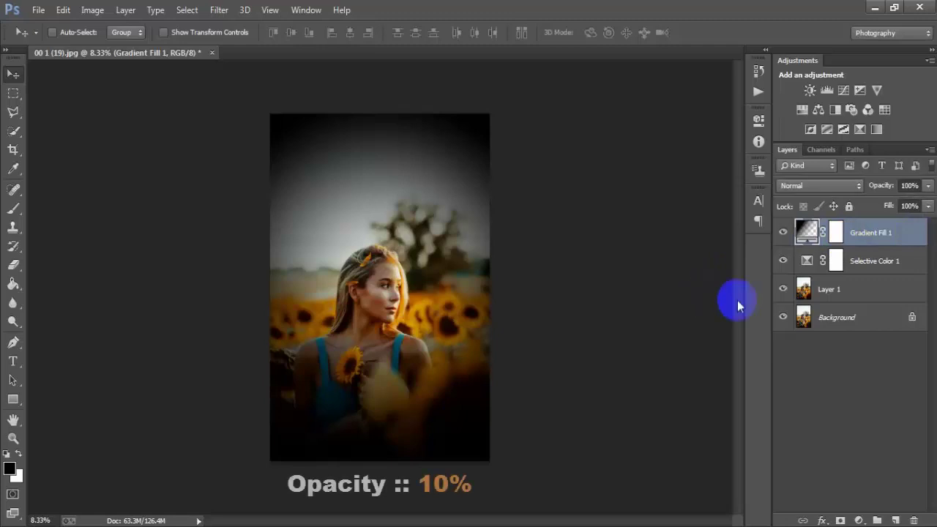
Step: Lower Gradient Fill 1's opacity to 10%
{"action": "left_click", "coordinate": [928, 185]}
{"action": "left_click_drag", "start_coordinate": [928, 202], "coordinate": [867, 200]}
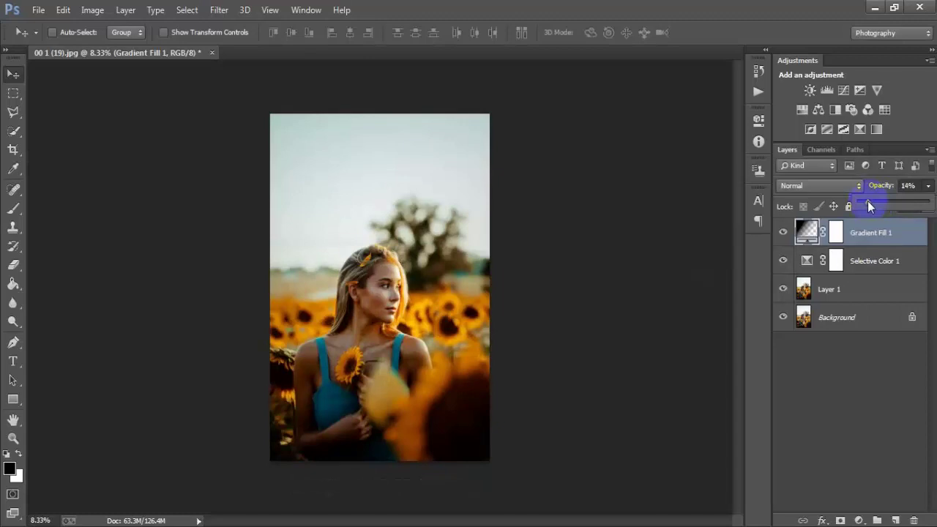
{"action": "left_click_drag", "start_coordinate": [868, 205], "coordinate": [865, 205]}
{"action": "left_click_drag", "start_coordinate": [865, 203], "coordinate": [863, 206]}
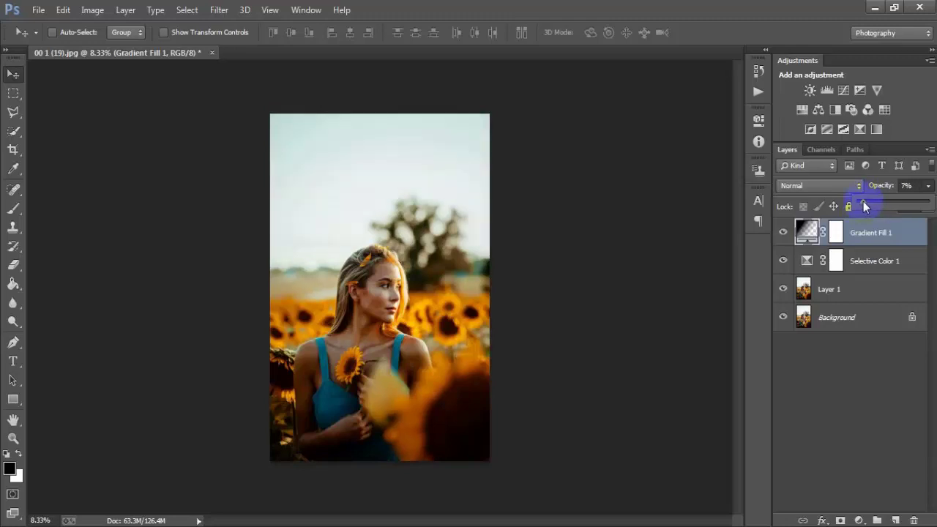
{"action": "left_click_drag", "start_coordinate": [865, 201], "coordinate": [865, 201]}
{"action": "left_click", "coordinate": [691, 269]}
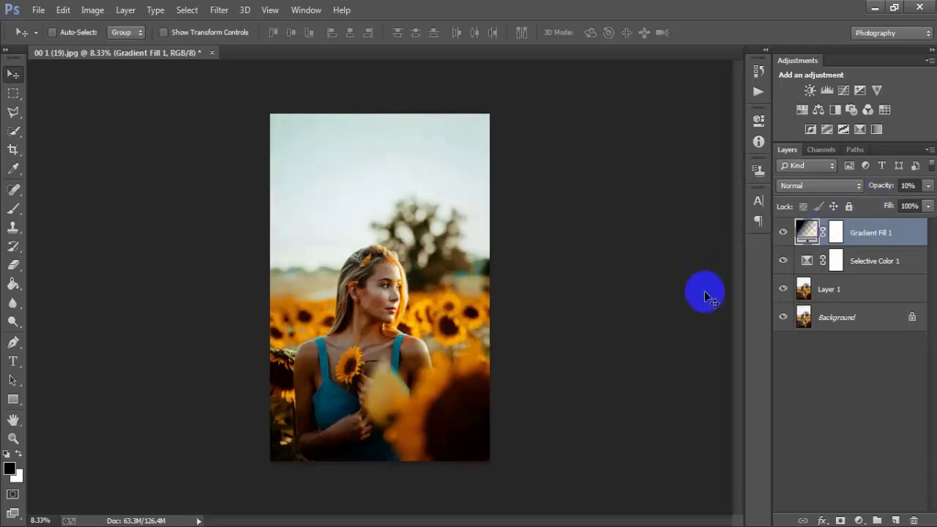
Step: Toggle the vignette layer's visibility to compare, leaving it visible
{"action": "left_click", "coordinate": [784, 232]}
{"action": "left_click", "coordinate": [784, 233]}
{"action": "left_click", "coordinate": [784, 232]}
{"action": "left_click", "coordinate": [784, 233]}
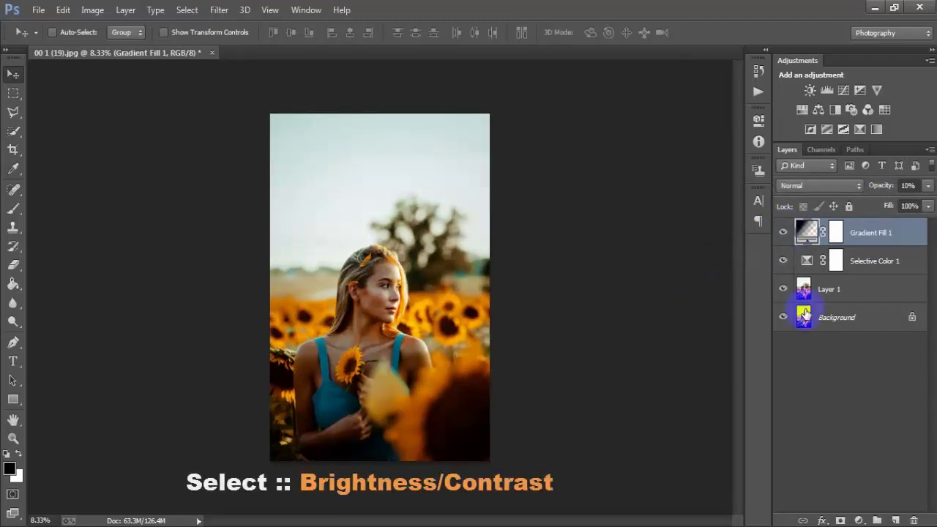
Step: Set the Brightness/Contrast adjustment to Brightness 3 and Contrast 14
{"action": "left_click", "coordinate": [860, 521]}
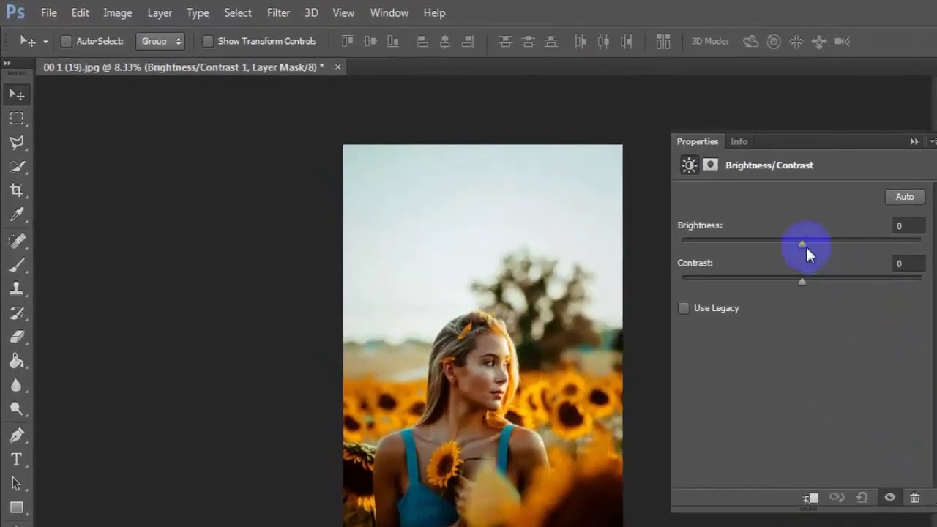
{"action": "left_click_drag", "start_coordinate": [801, 243], "coordinate": [803, 242]}
{"action": "left_click_drag", "start_coordinate": [802, 281], "coordinate": [817, 278]}
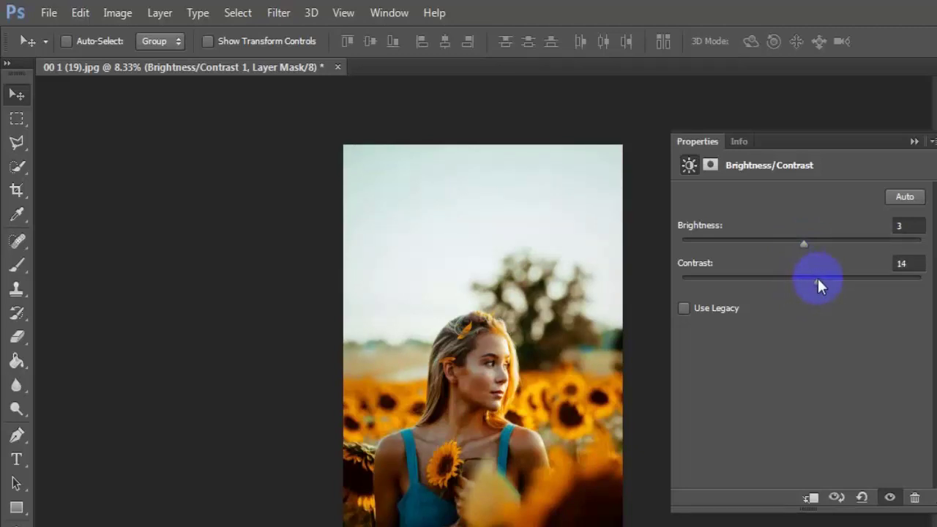
{"action": "left_click", "coordinate": [905, 263]}
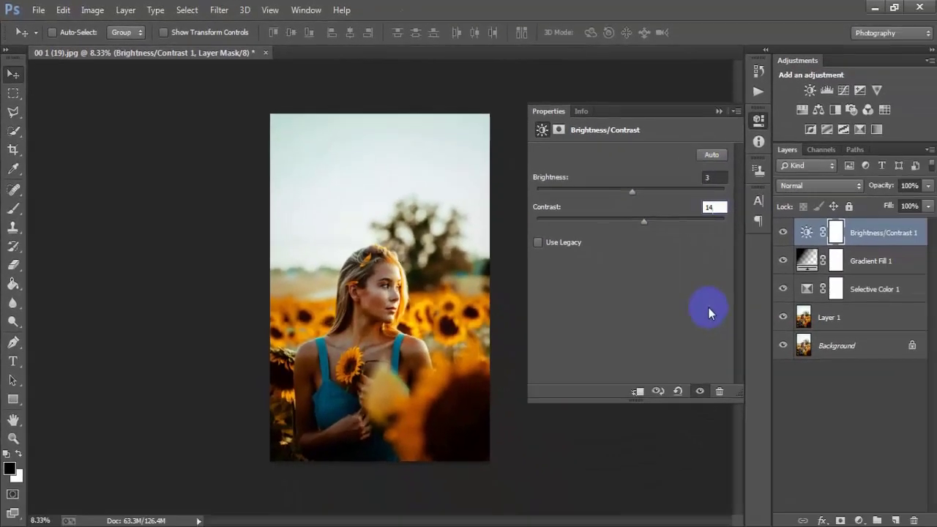
Step: Close the panel and view only the Background briefly to compare with the edits
{"action": "left_click", "coordinate": [717, 112]}
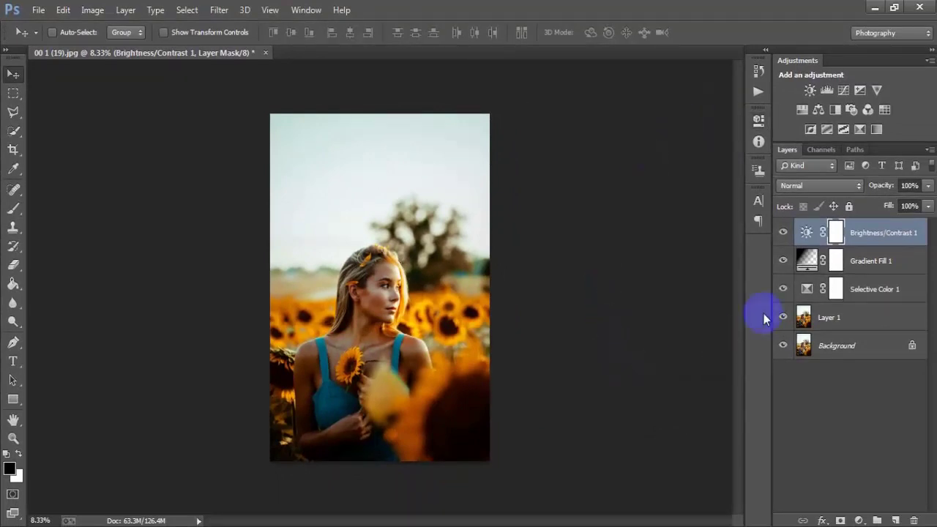
{"action": "left_click", "coordinate": [783, 347]}
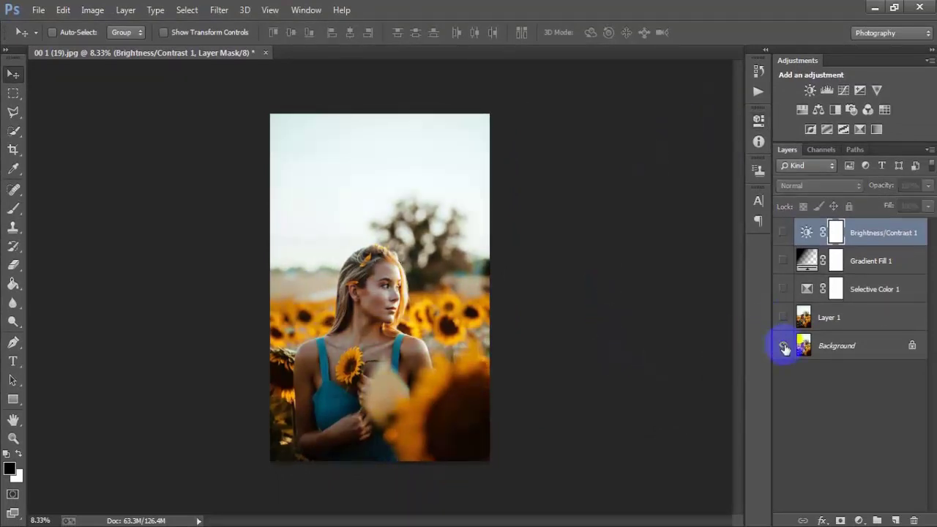
{"action": "left_click", "coordinate": [783, 347]}
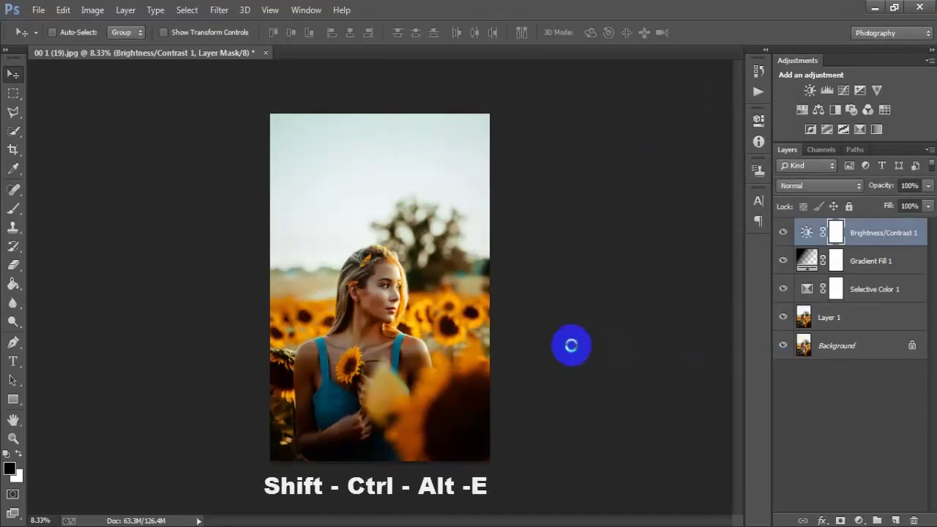
Step: Stamp visible layers into Layer 2 and apply Levels with midtones 1.04 and white point 252
{"action": "key", "text": "ctrl+alt+shift+e"}
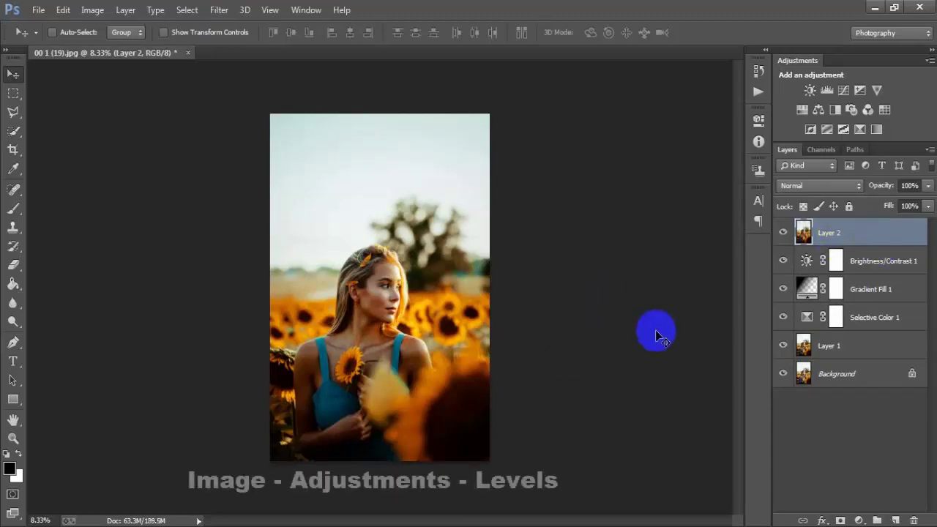
{"action": "left_click", "coordinate": [92, 12]}
{"action": "mouse_move", "coordinate": [113, 46]}
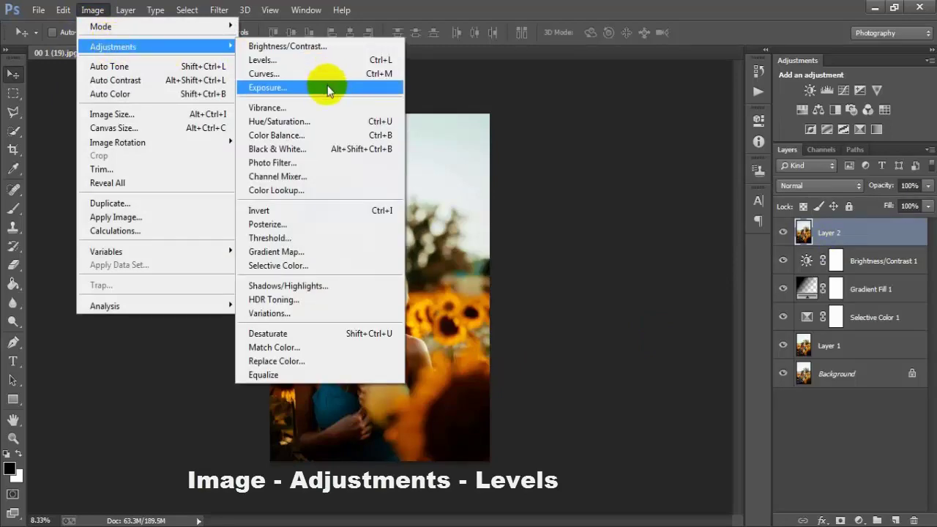
{"action": "left_click", "coordinate": [345, 67]}
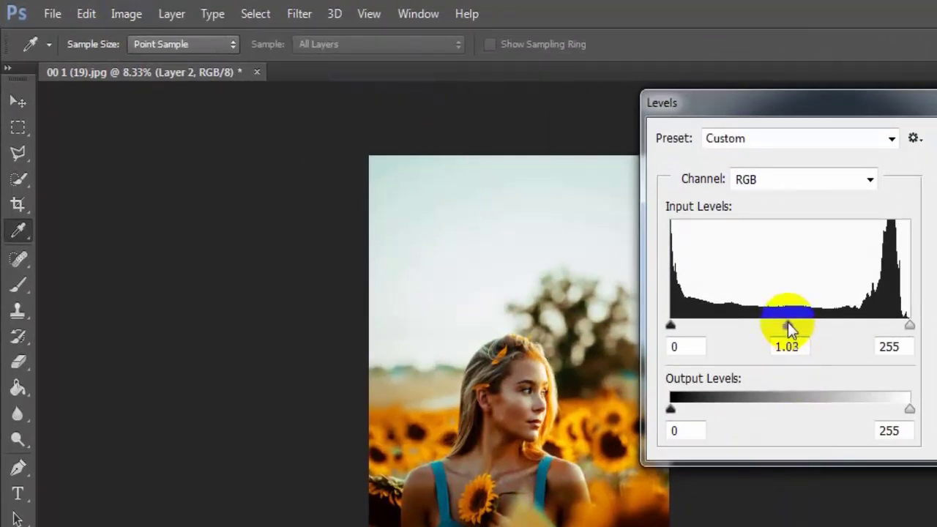
{"action": "left_click_drag", "start_coordinate": [787, 326], "coordinate": [786, 326]}
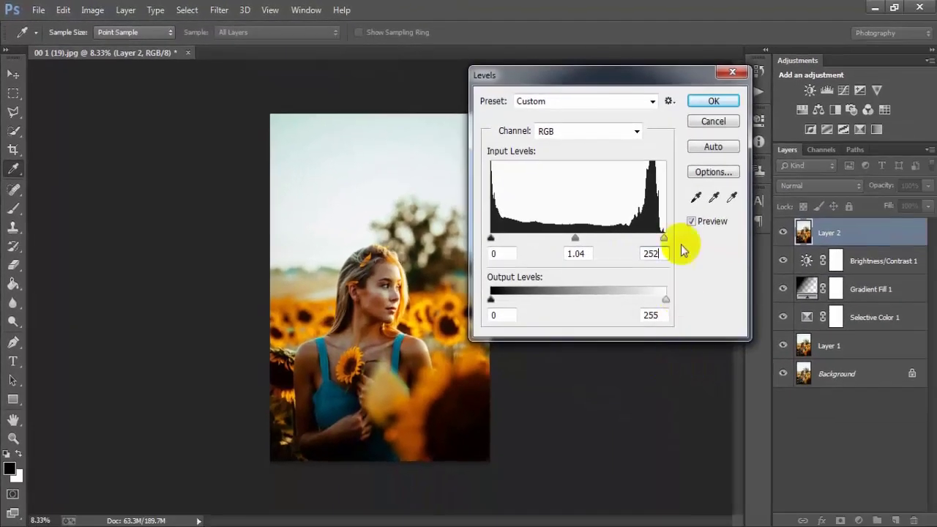
{"action": "left_click", "coordinate": [783, 111]}
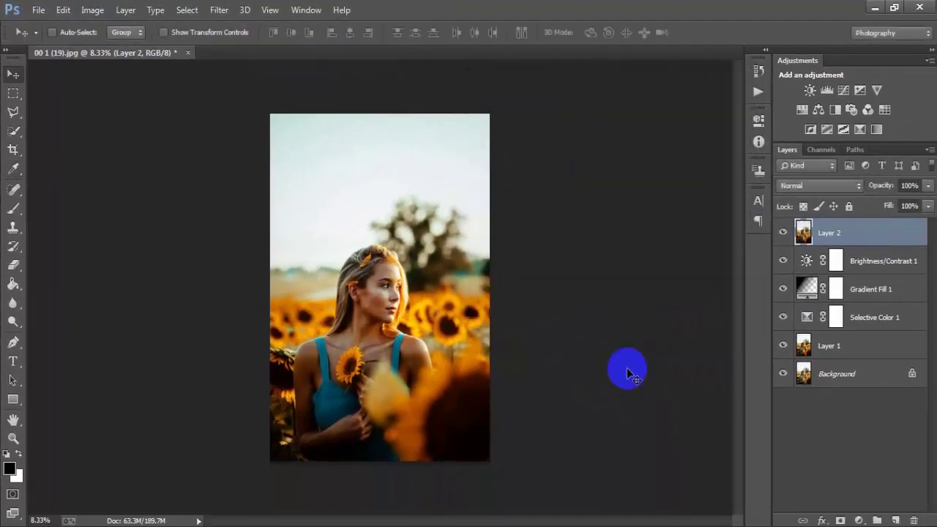
Step: Apply Curves to Layer 2 with one midtone point at input 131, output 126
{"action": "left_click", "coordinate": [92, 10]}
{"action": "mouse_move", "coordinate": [112, 46]}
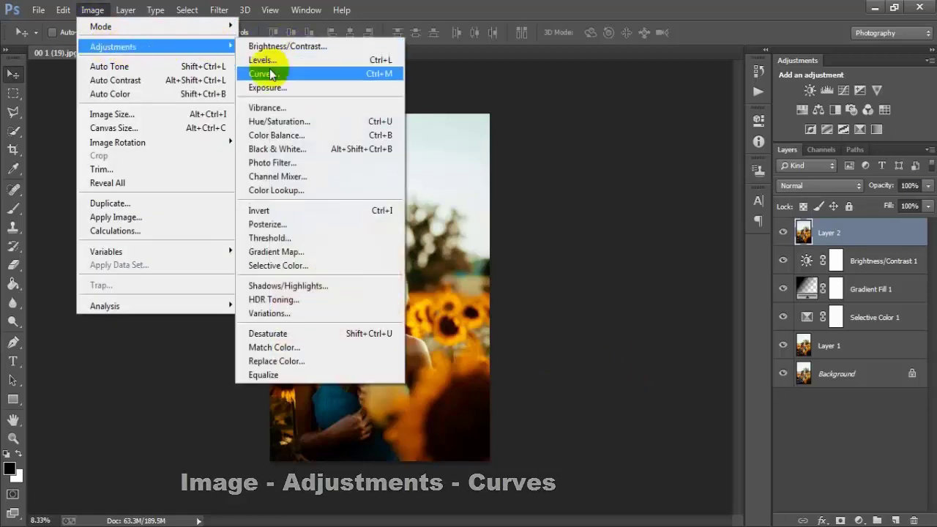
{"action": "left_click", "coordinate": [328, 74]}
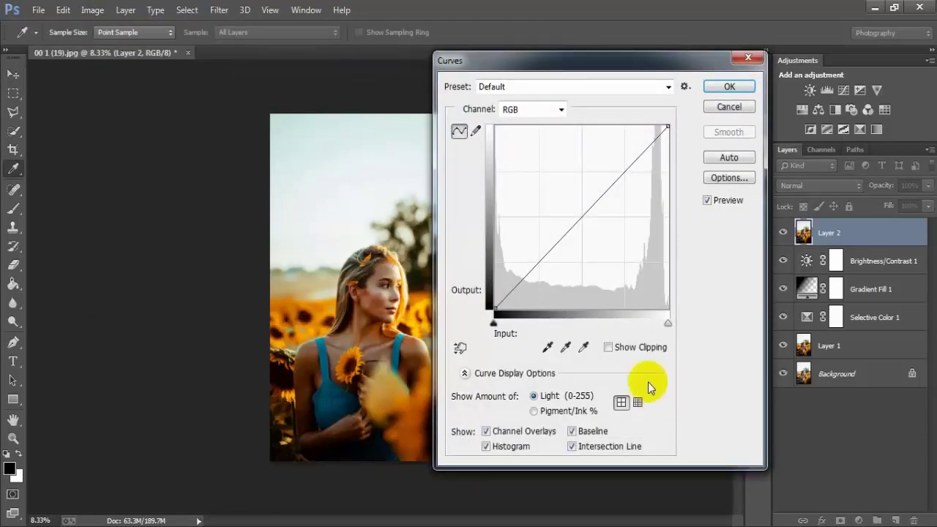
{"action": "left_click", "coordinate": [583, 215]}
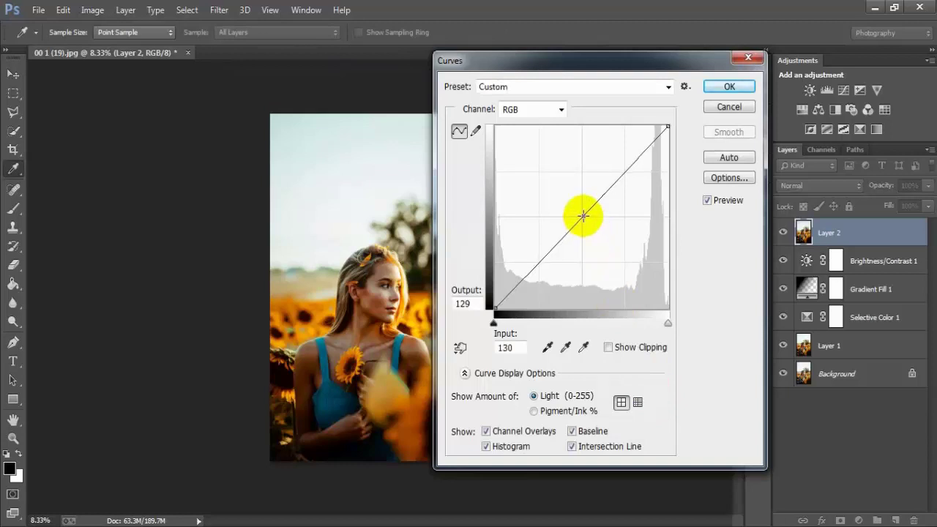
{"action": "left_click_drag", "start_coordinate": [582, 217], "coordinate": [583, 218]}
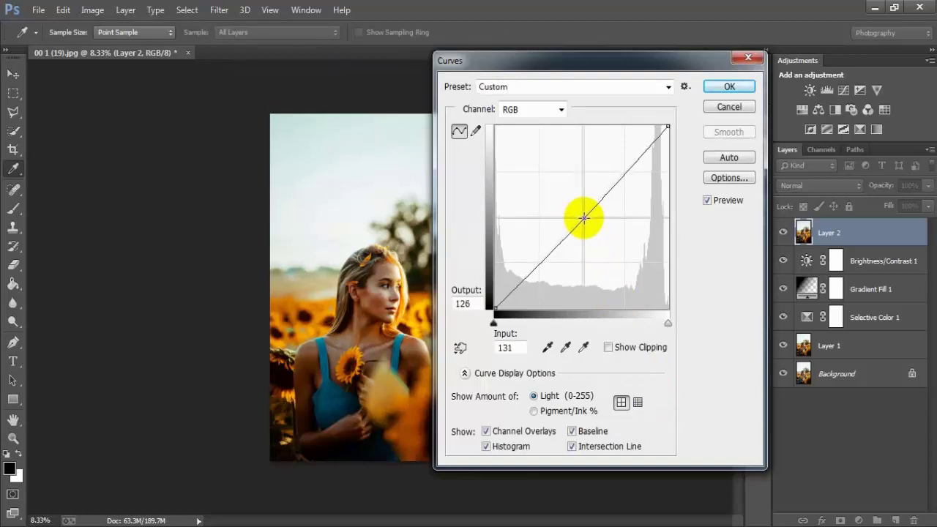
{"action": "left_click", "coordinate": [727, 86]}
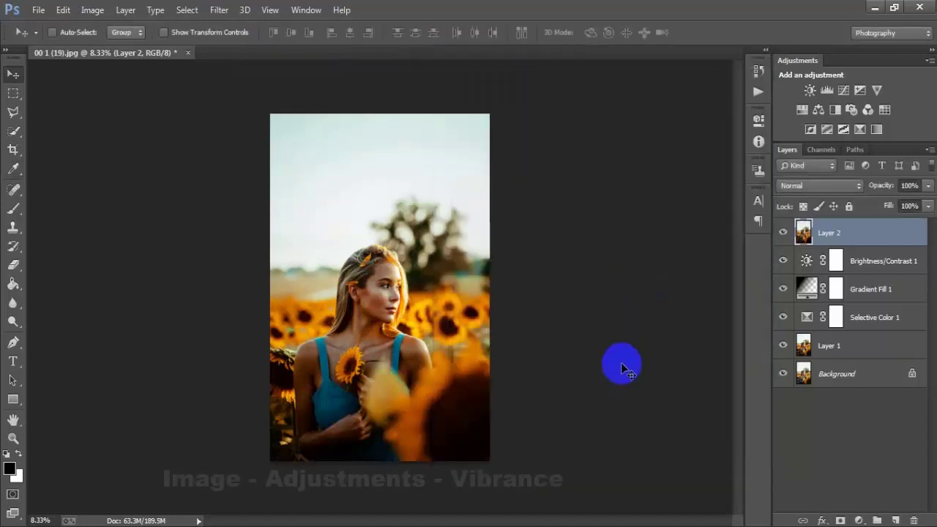
Step: Give Layer 2 a Vibrance adjustment of +7 vibrance and +2 saturation
{"action": "left_click", "coordinate": [93, 10]}
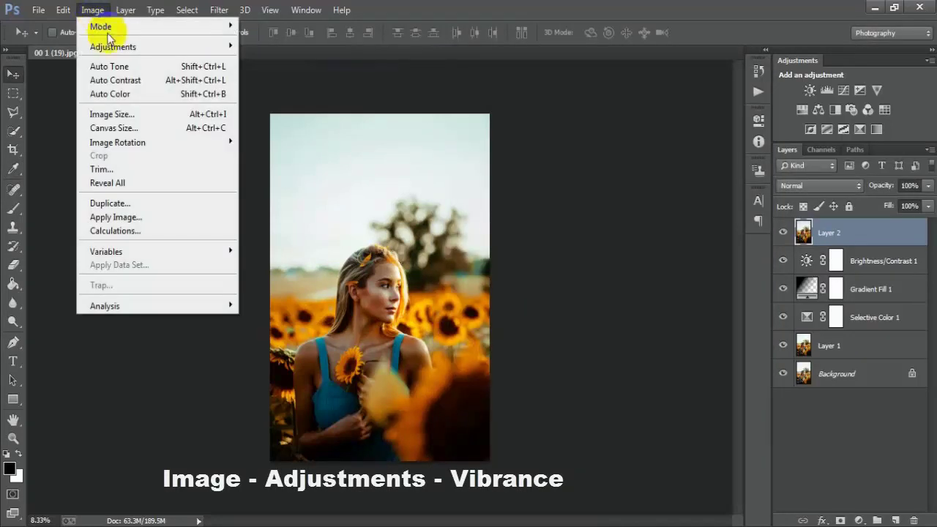
{"action": "mouse_move", "coordinate": [113, 47]}
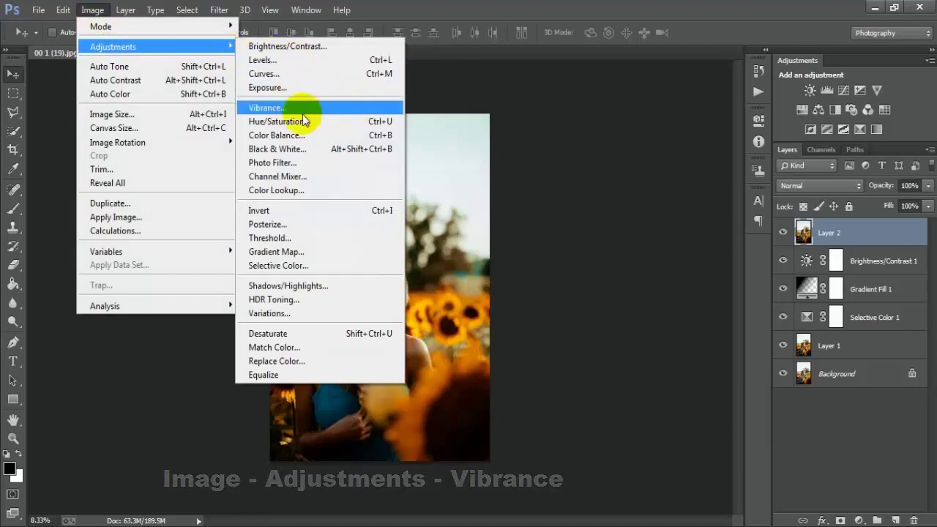
{"action": "left_click", "coordinate": [360, 112]}
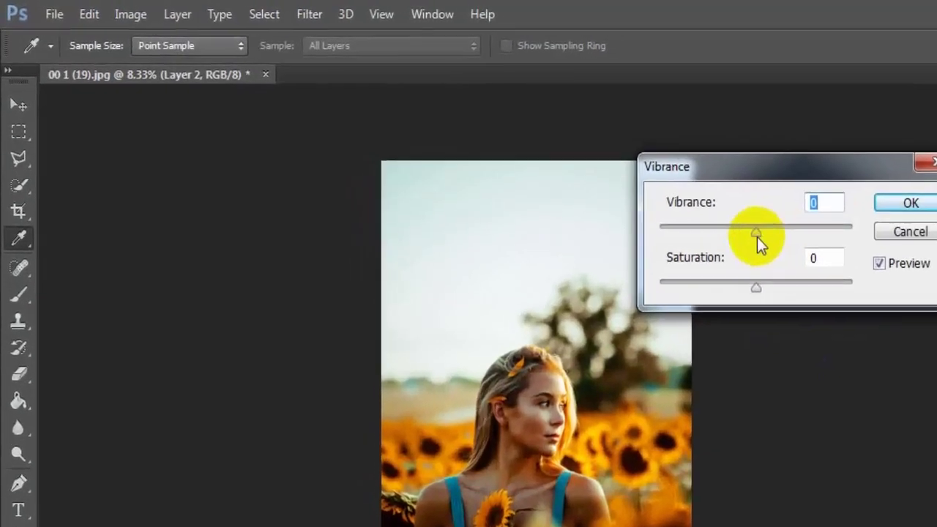
{"action": "left_click_drag", "start_coordinate": [535, 164], "coordinate": [539, 166]}
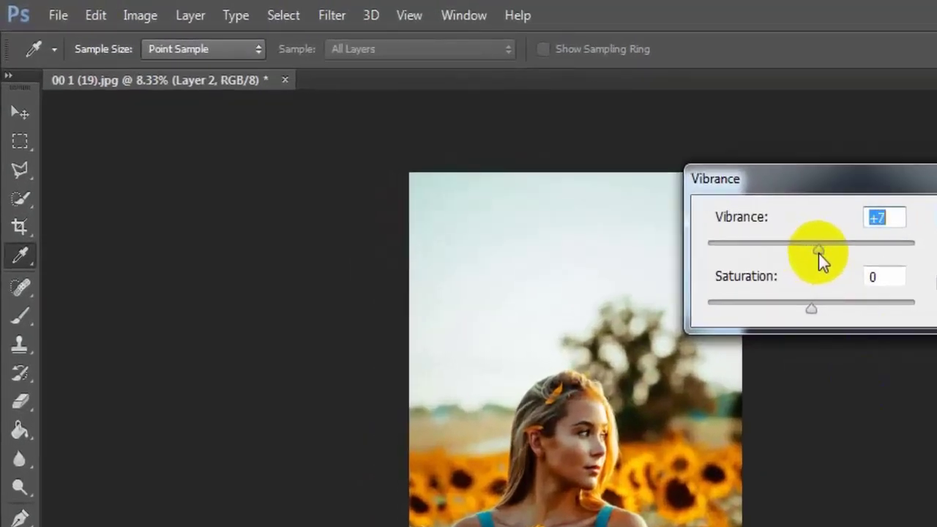
{"action": "left_click_drag", "start_coordinate": [810, 312], "coordinate": [813, 312]}
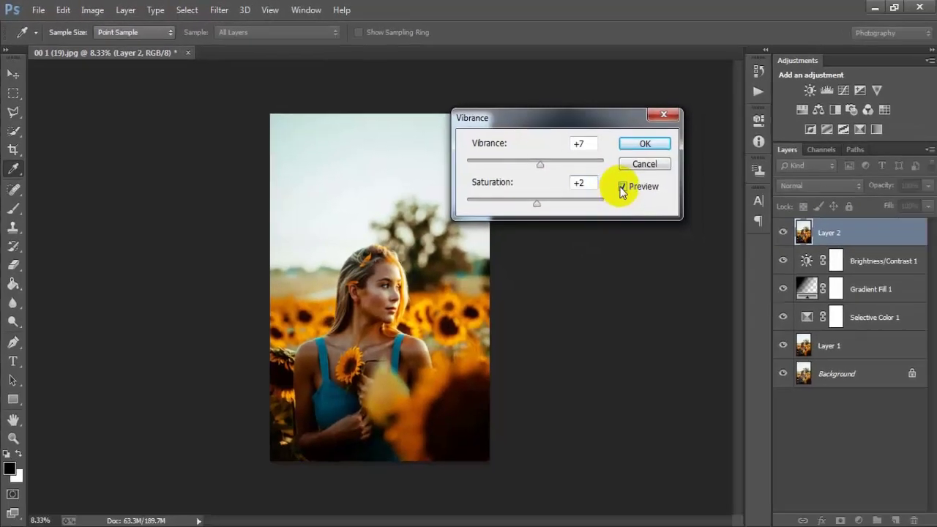
{"action": "left_click", "coordinate": [560, 305]}
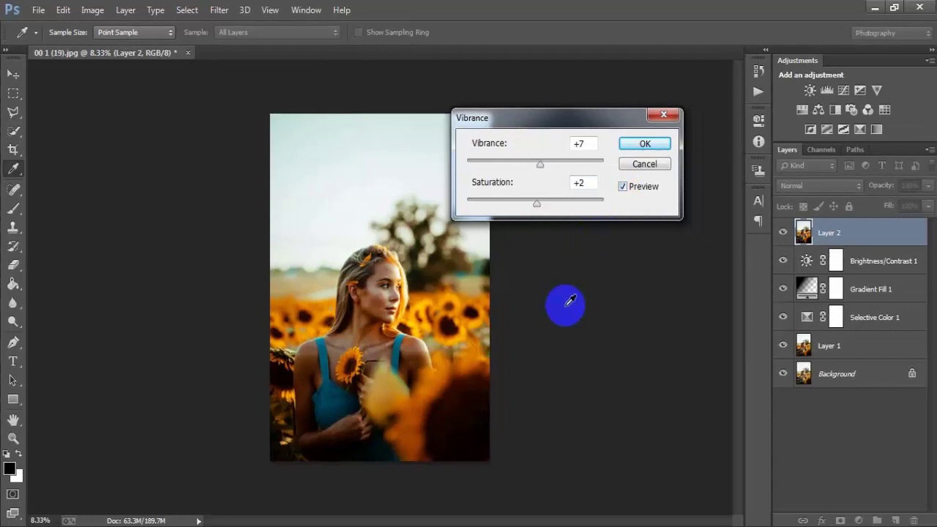
{"action": "left_click", "coordinate": [644, 145]}
{"action": "key", "text": "v"}
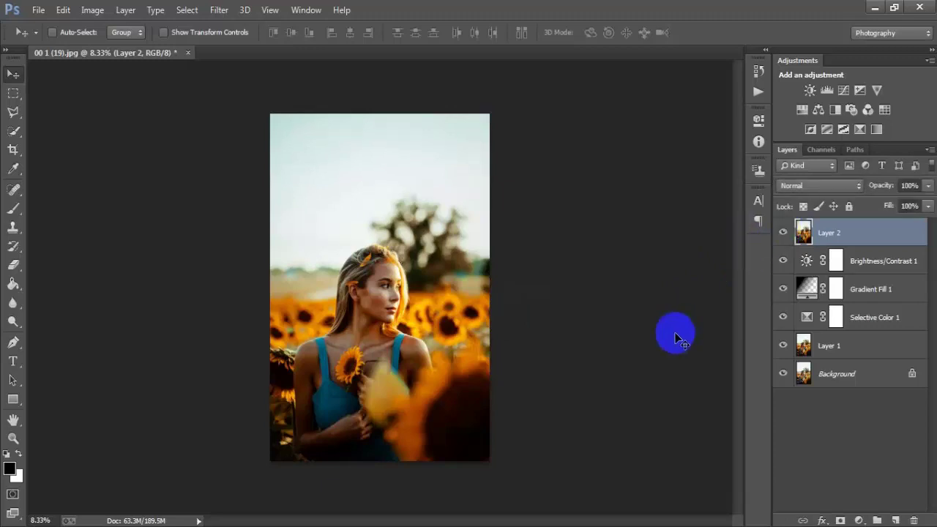
Step: Place the sun_light_by_jujoy1990_dcmbpc9 image as a linked layer
{"action": "left_click", "coordinate": [36, 10]}
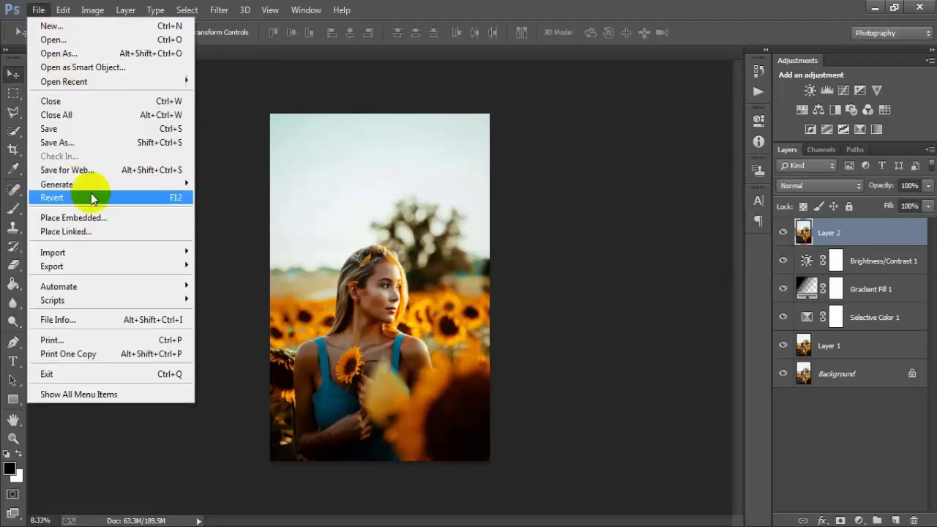
{"action": "left_click", "coordinate": [123, 232]}
{"action": "scroll", "coordinate": [738, 141], "scroll_direction": "down", "scroll_amount": 1}
{"action": "scroll", "coordinate": [740, 175], "scroll_direction": "down", "scroll_amount": 3}
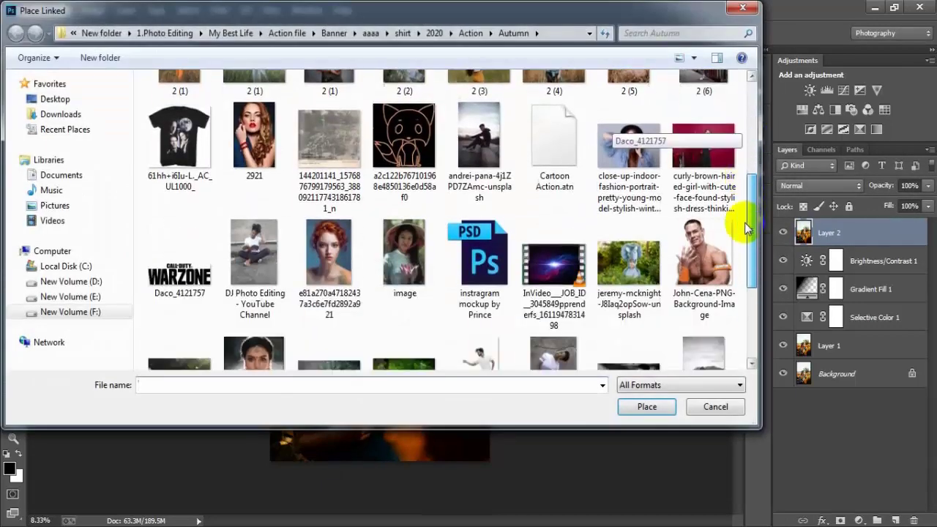
{"action": "scroll", "coordinate": [739, 242], "scroll_direction": "down", "scroll_amount": 3}
{"action": "scroll", "coordinate": [738, 293], "scroll_direction": "down", "scroll_amount": 3}
{"action": "left_click", "coordinate": [553, 220]}
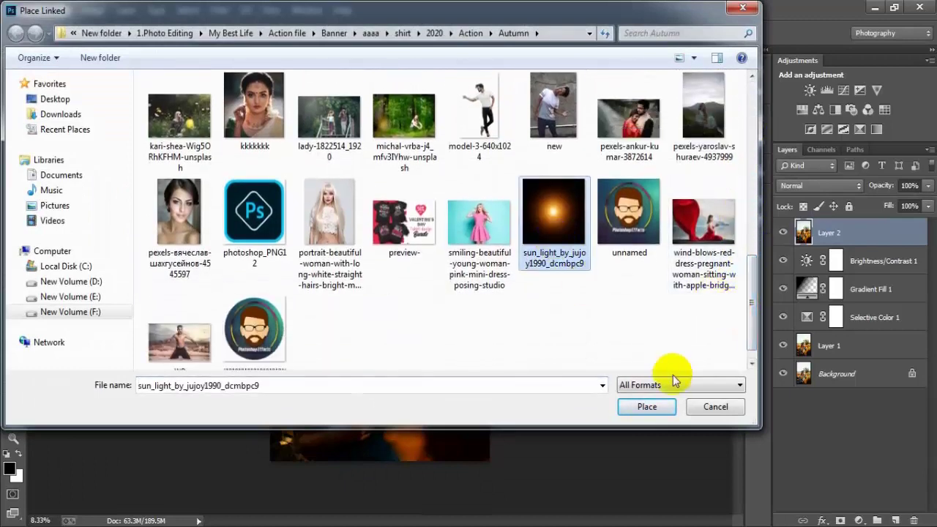
{"action": "left_click", "coordinate": [647, 407]}
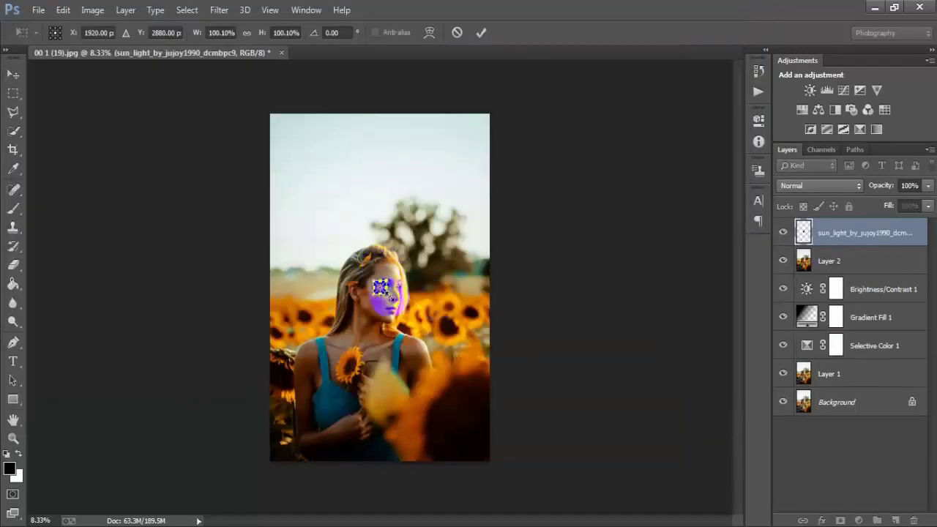
Step: Enlarge the placed sun-light image, move it toward the photo's top, and commit
{"action": "mouse_move", "coordinate": [390, 298]}
{"action": "left_mouse_down"}
{"action": "mouse_move", "coordinate": [455, 412]}
{"action": "mouse_move", "coordinate": [454, 368]}
{"action": "left_mouse_up"}
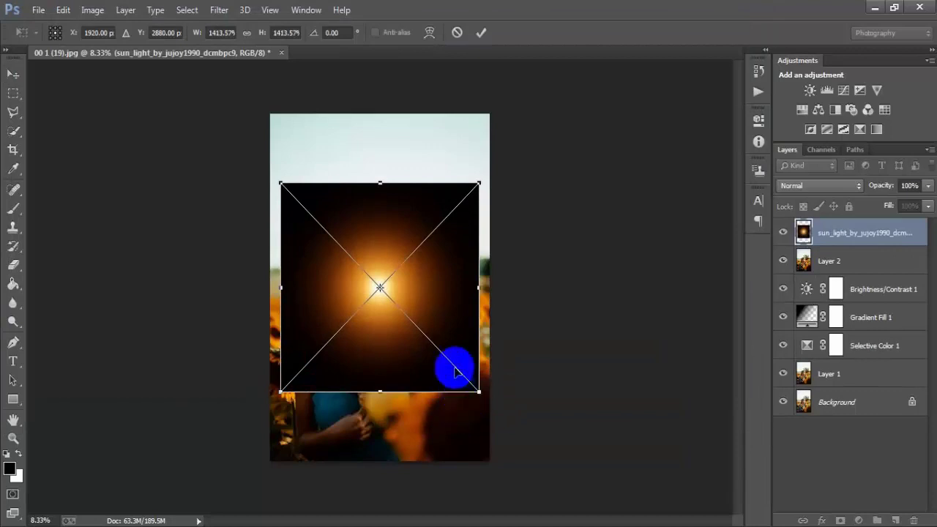
{"action": "left_click_drag", "start_coordinate": [436, 318], "coordinate": [472, 224]}
{"action": "left_click_drag", "start_coordinate": [519, 300], "coordinate": [550, 354]}
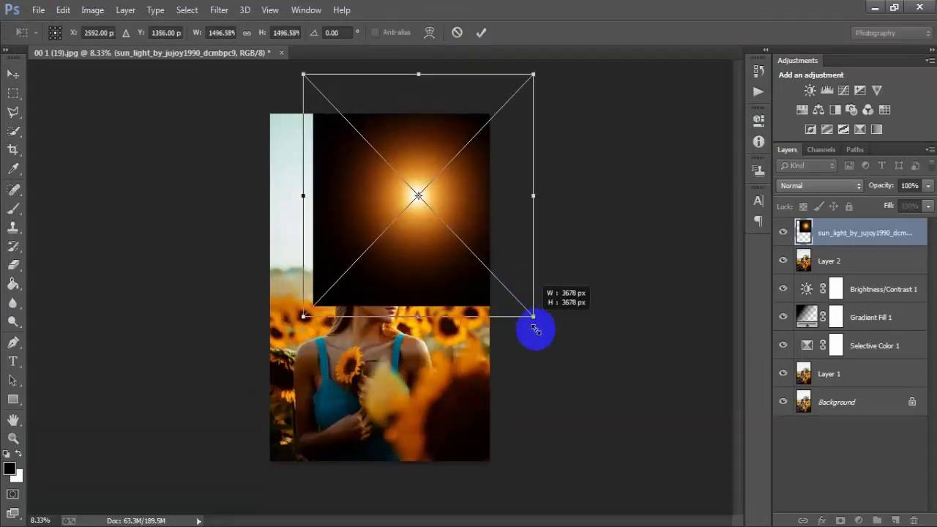
{"action": "left_click", "coordinate": [481, 31]}
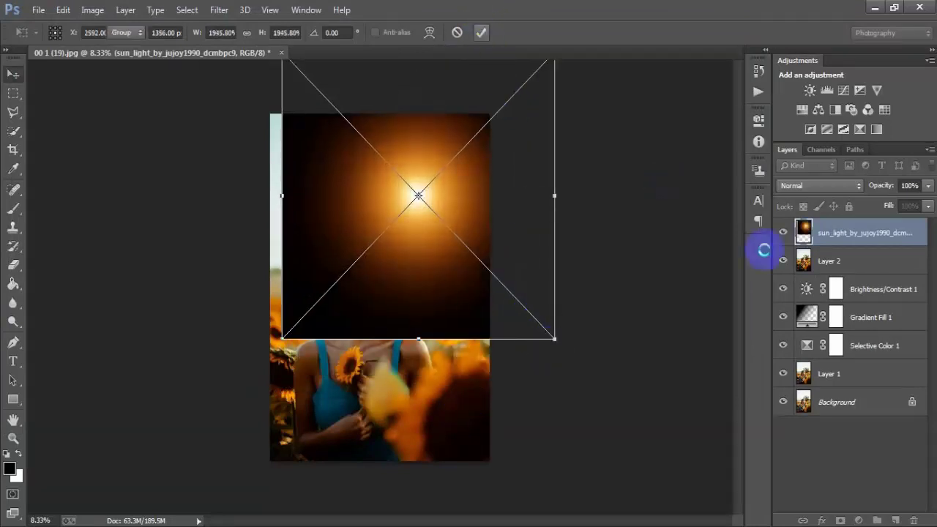
Step: Rasterize the sun-light layer and set its blend mode to Screen
{"action": "right_click", "coordinate": [808, 236]}
{"action": "left_click", "coordinate": [675, 276]}
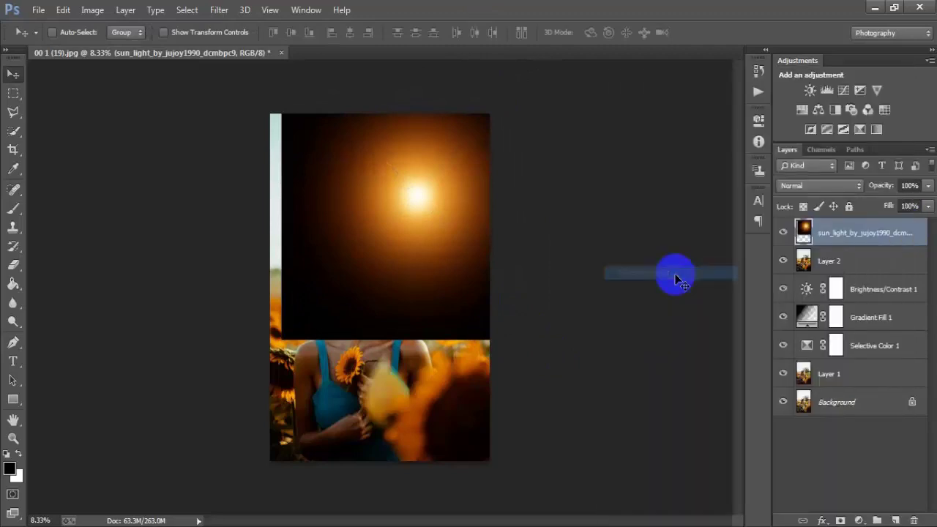
{"action": "left_click", "coordinate": [783, 233]}
{"action": "left_click", "coordinate": [783, 233]}
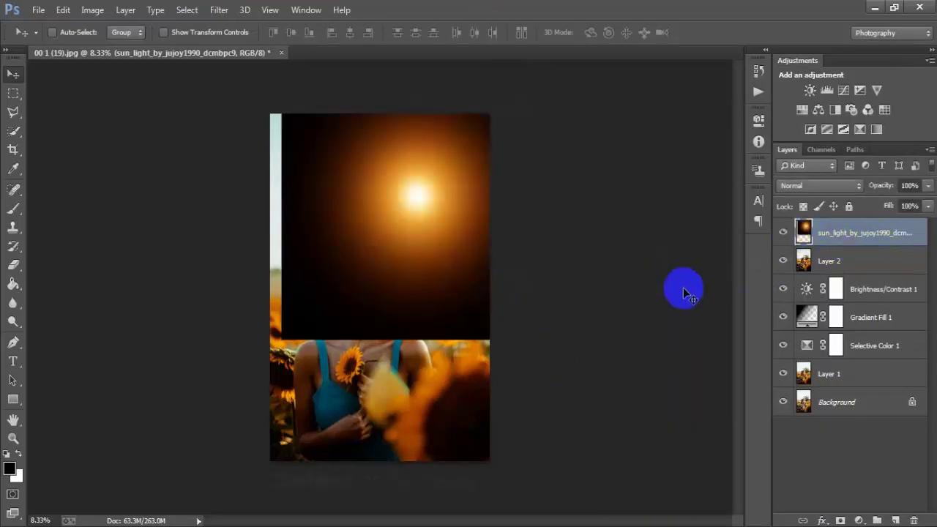
{"action": "left_click", "coordinate": [820, 185]}
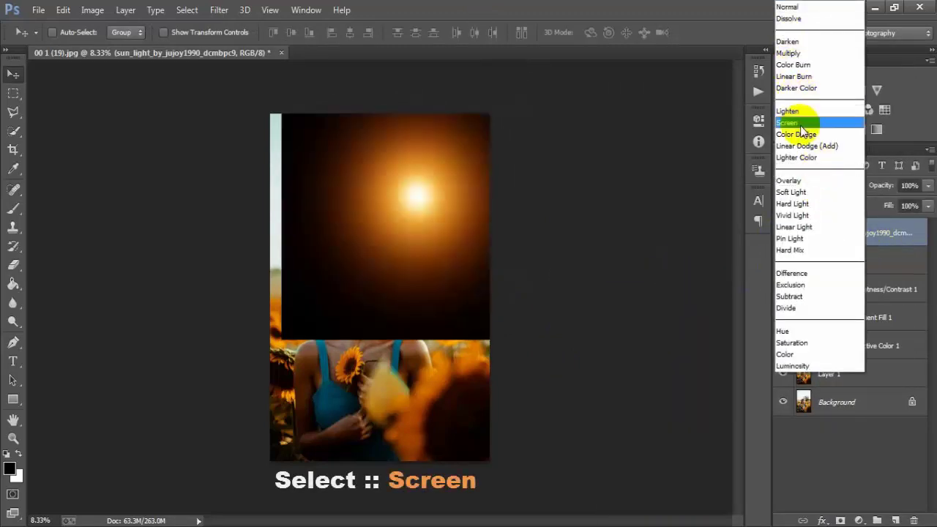
{"action": "left_click", "coordinate": [834, 123]}
{"action": "mouse_move", "coordinate": [476, 224]}
{"action": "left_mouse_down"}
{"action": "mouse_move", "coordinate": [463, 207]}
{"action": "mouse_move", "coordinate": [483, 202]}
{"action": "left_mouse_up"}
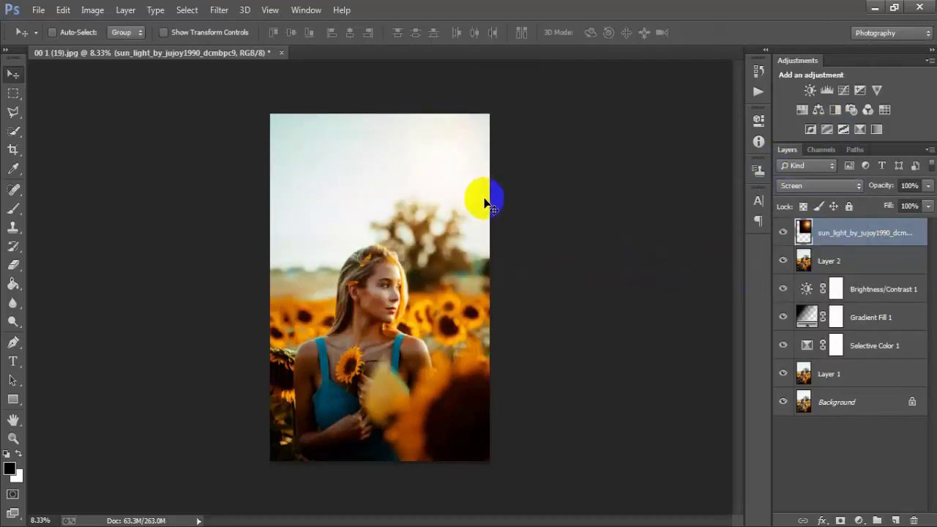
Step: Scale the sun_light layer to about 165% and shift it up and right over the sky
{"action": "key", "text": "ctrl+t"}
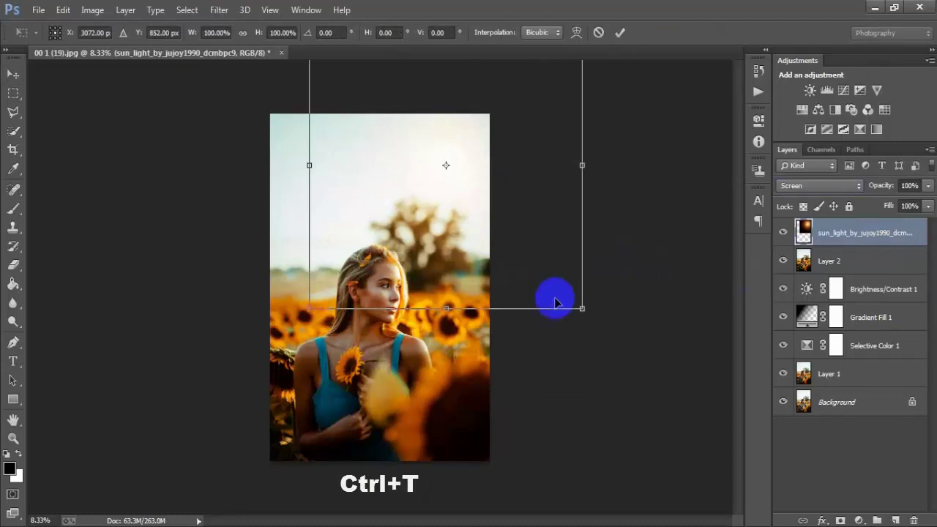
{"action": "left_click_drag", "start_coordinate": [581, 308], "coordinate": [673, 404]}
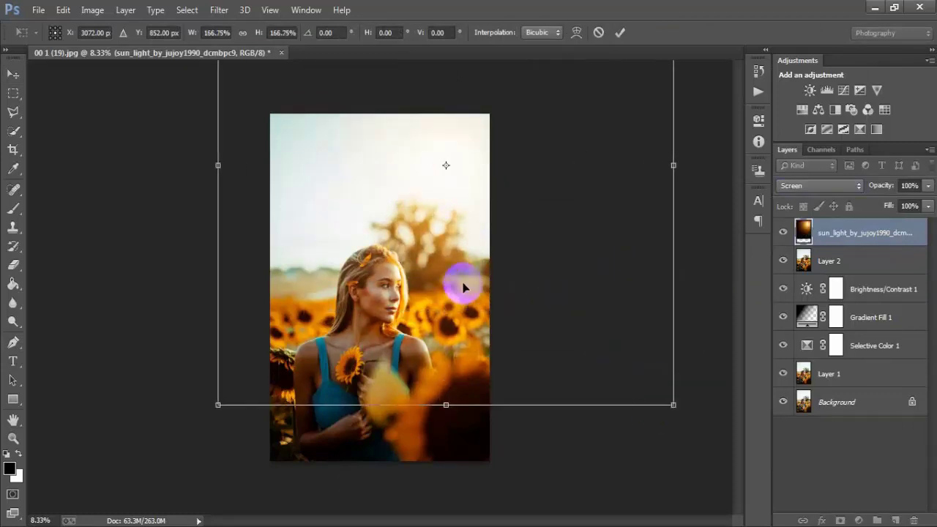
{"action": "left_click_drag", "start_coordinate": [461, 286], "coordinate": [476, 284]}
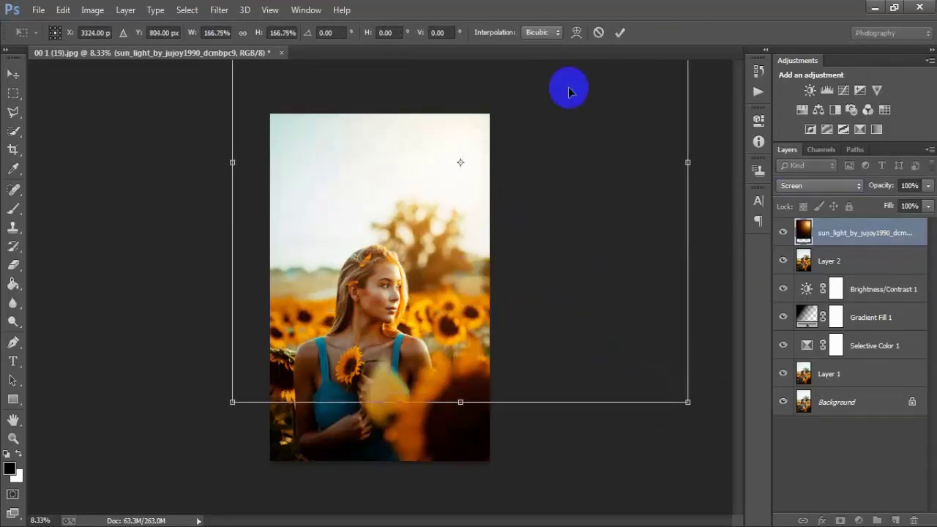
{"action": "left_click_drag", "start_coordinate": [477, 236], "coordinate": [469, 217]}
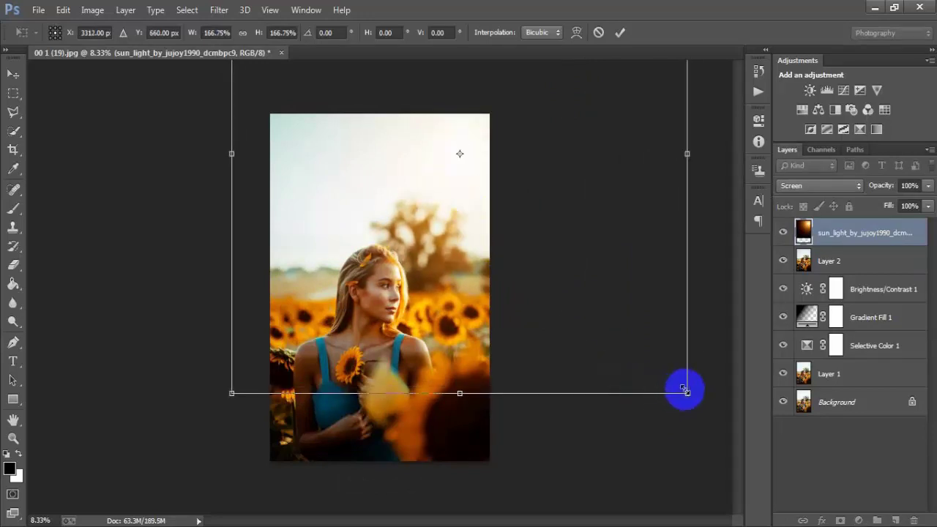
{"action": "left_click_drag", "start_coordinate": [685, 385], "coordinate": [681, 383]}
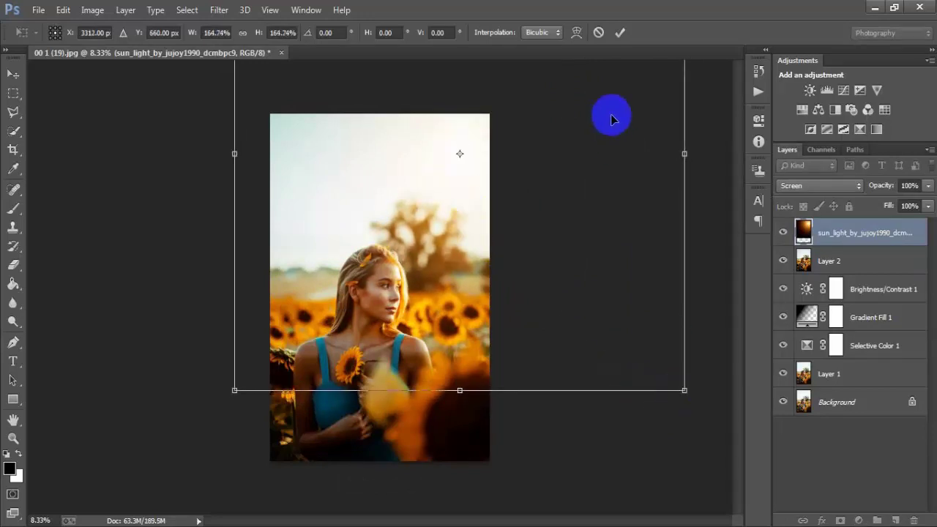
{"action": "left_click", "coordinate": [620, 32]}
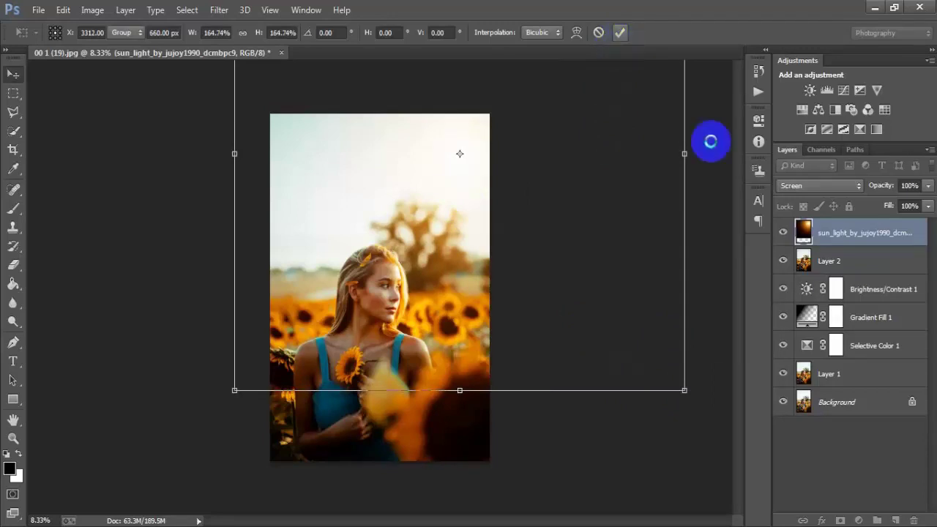
{"action": "left_click", "coordinate": [783, 233]}
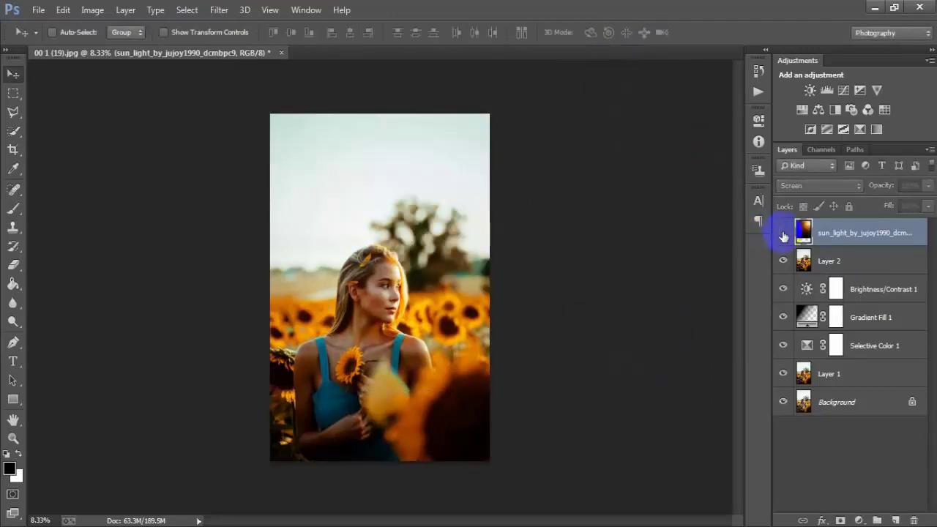
{"action": "left_click", "coordinate": [783, 233]}
{"action": "left_click", "coordinate": [783, 233]}
{"action": "left_click", "coordinate": [783, 233]}
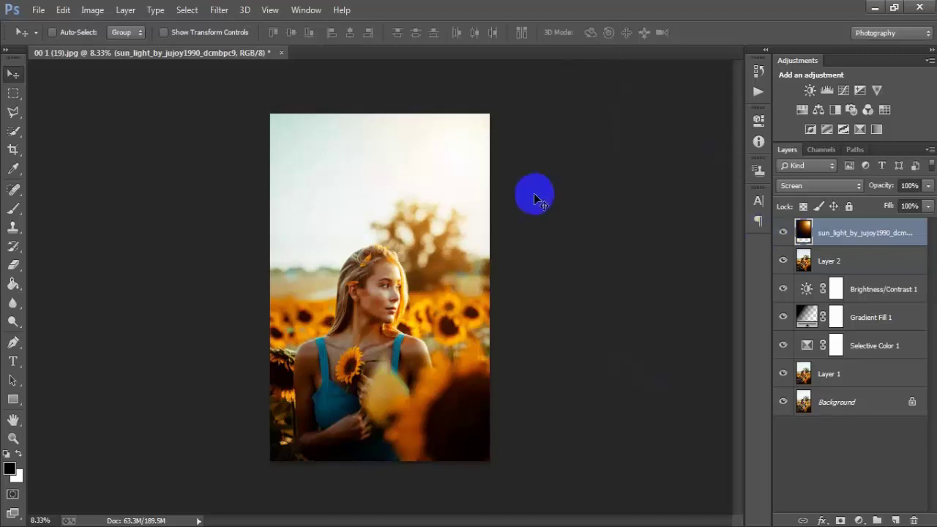
{"action": "left_click_drag", "start_coordinate": [460, 192], "coordinate": [483, 245]}
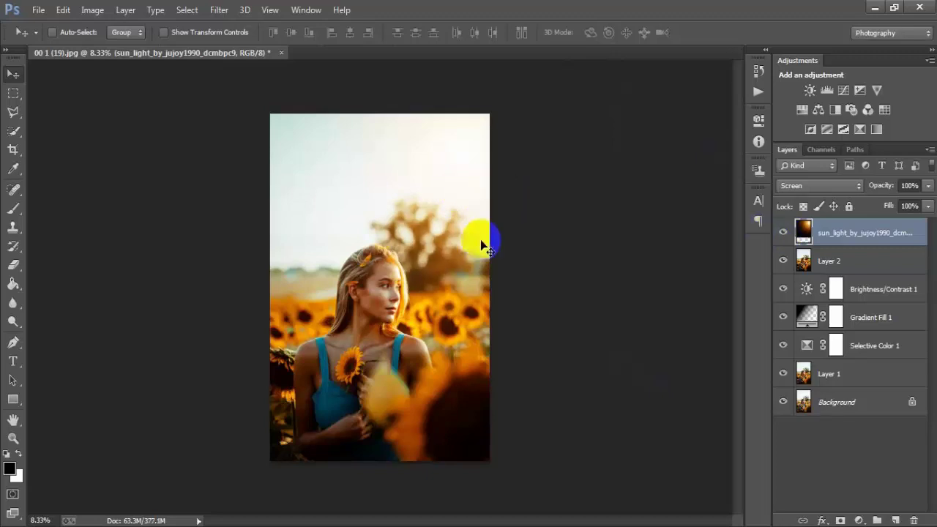
{"action": "key", "text": "ctrl+plus"}
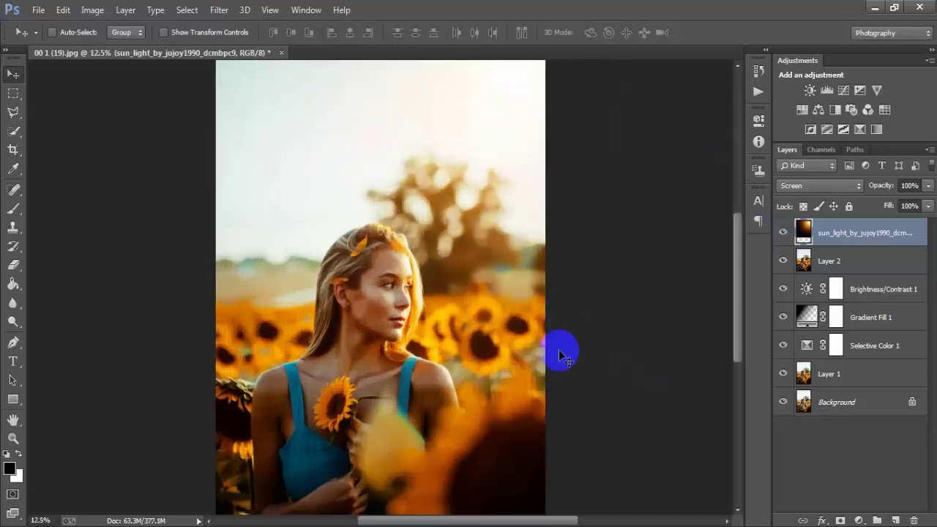
{"action": "left_click", "coordinate": [782, 402]}
{"action": "left_click", "coordinate": [782, 402]}
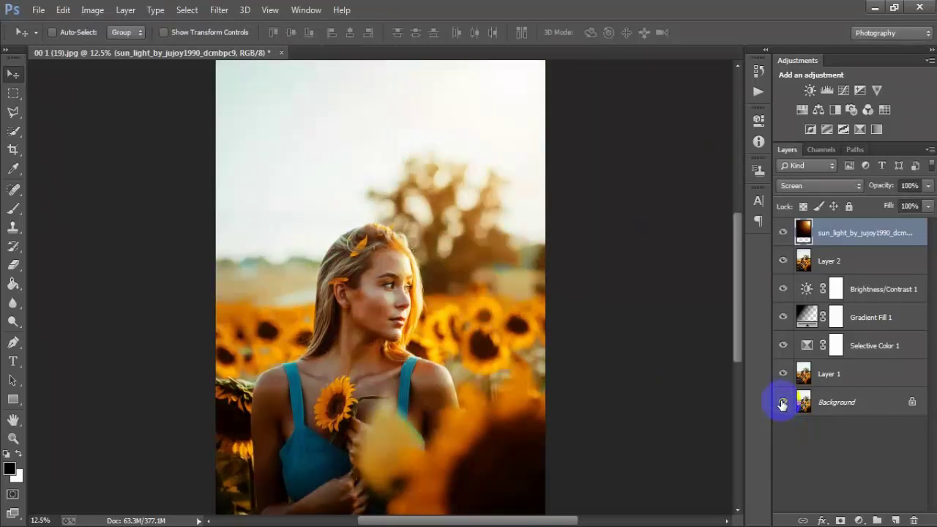
{"action": "left_click", "coordinate": [782, 403]}
{"action": "left_click", "coordinate": [783, 403]}
{"action": "left_click", "coordinate": [782, 402]}
{"action": "left_click", "coordinate": [782, 402]}
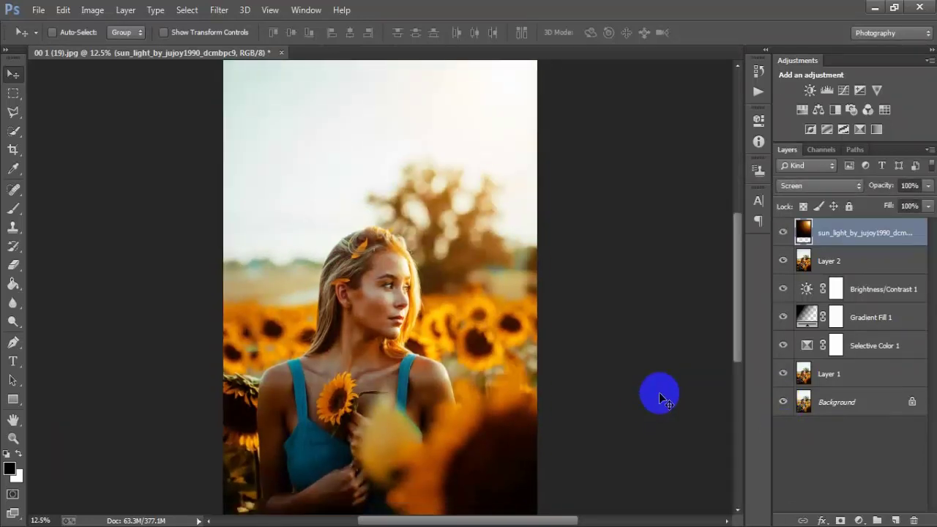
{"action": "key", "text": "ctrl+minus"}
{"action": "left_click", "coordinate": [782, 402]}
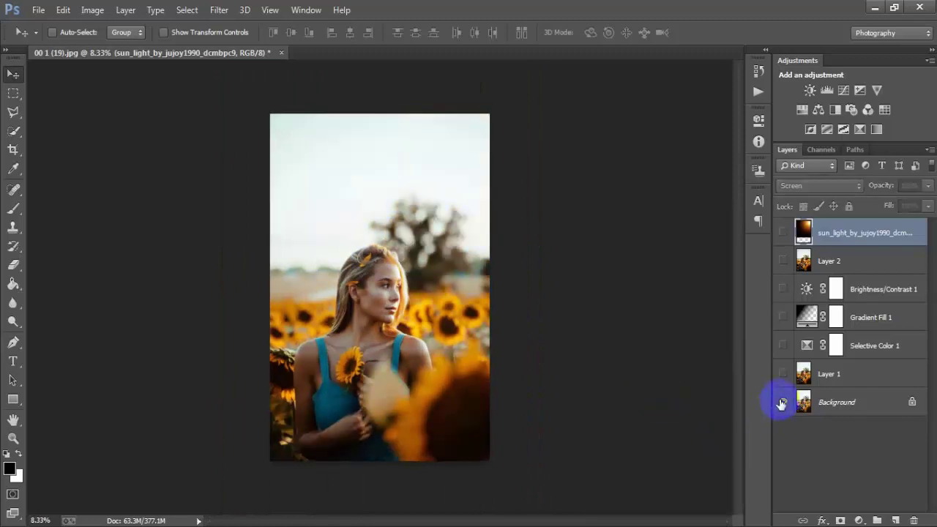
{"action": "left_click", "coordinate": [781, 402]}
{"action": "left_click", "coordinate": [781, 403]}
{"action": "left_click", "coordinate": [781, 402]}
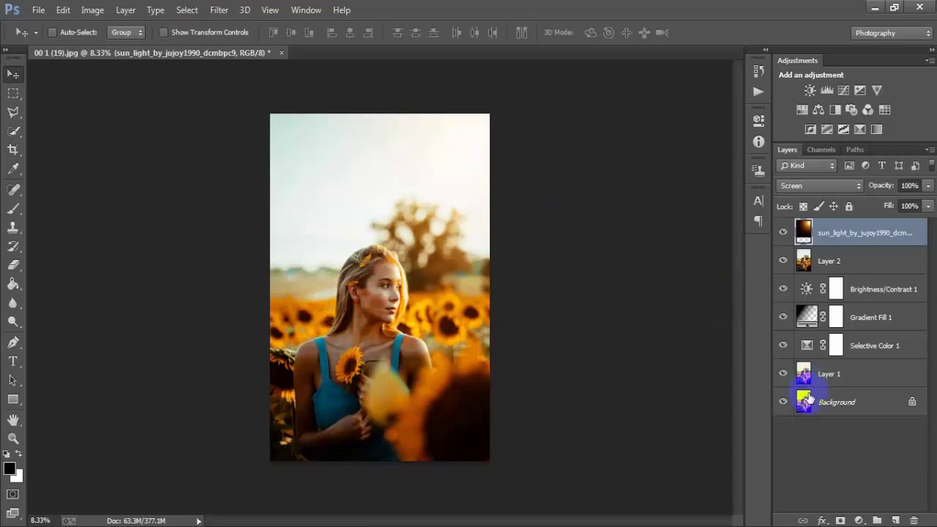
{"action": "left_click", "coordinate": [782, 402]}
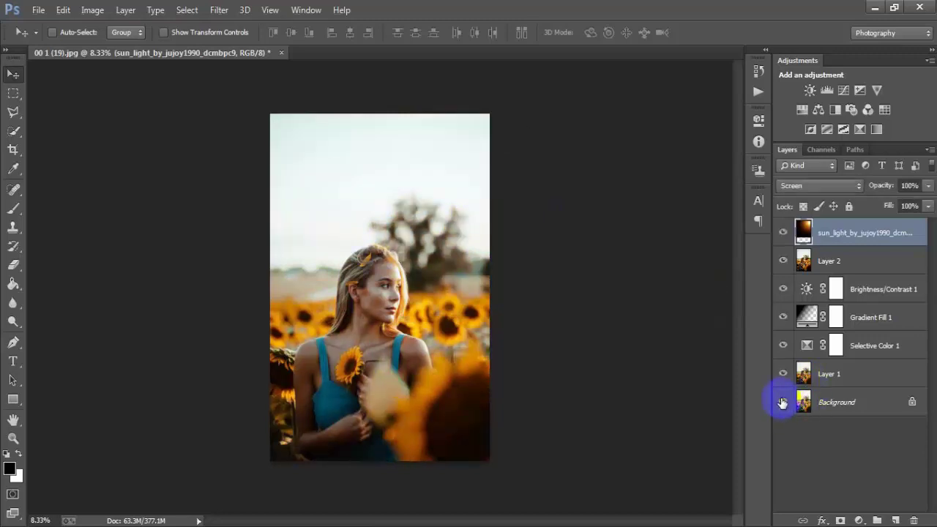
{"action": "left_click", "coordinate": [782, 403]}
{"action": "left_click", "coordinate": [780, 401]}
{"action": "left_click", "coordinate": [781, 401]}
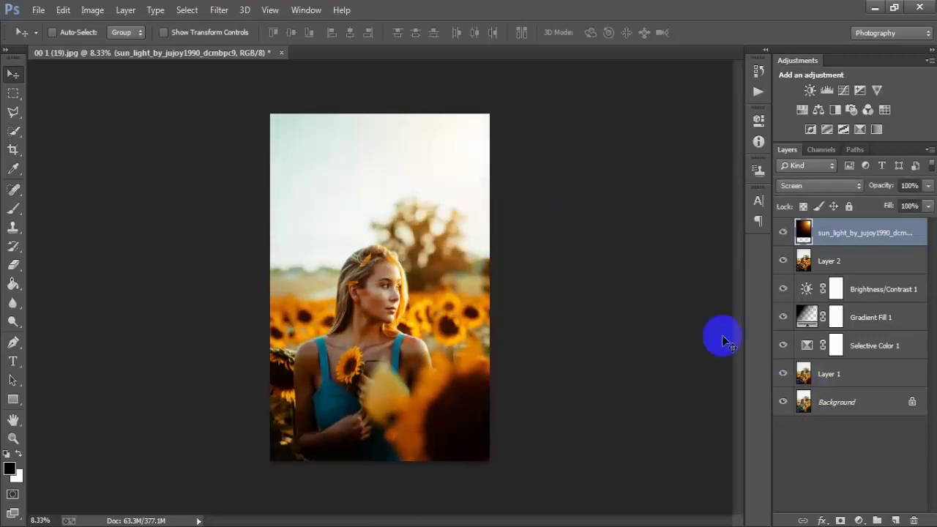
{"action": "left_click", "coordinate": [782, 232]}
{"action": "left_click", "coordinate": [783, 232]}
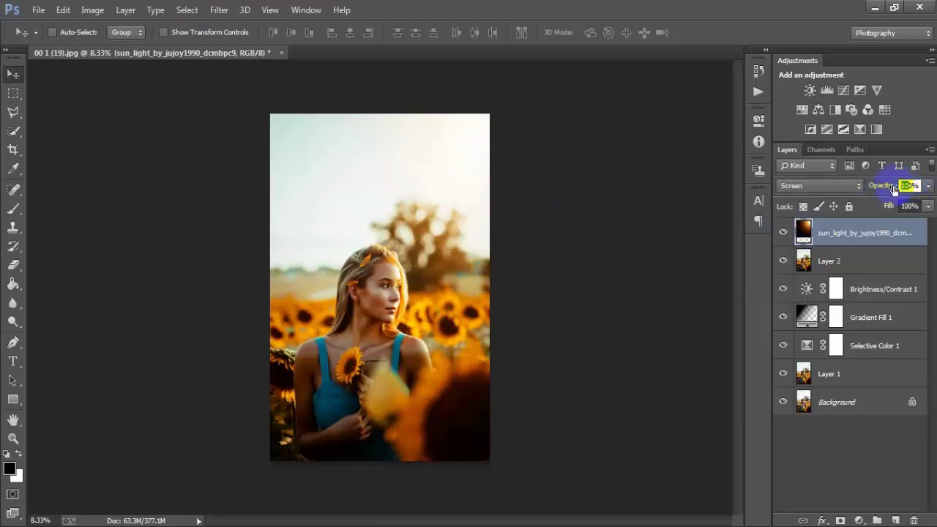
Step: Set the sun_light layer opacity to 90% and compare against the original photo
{"action": "type", "text": "90"}
{"action": "left_click", "coordinate": [805, 403]}
{"action": "key", "text": "ctrl+plus"}
{"action": "key", "text": "ctrl+z"}
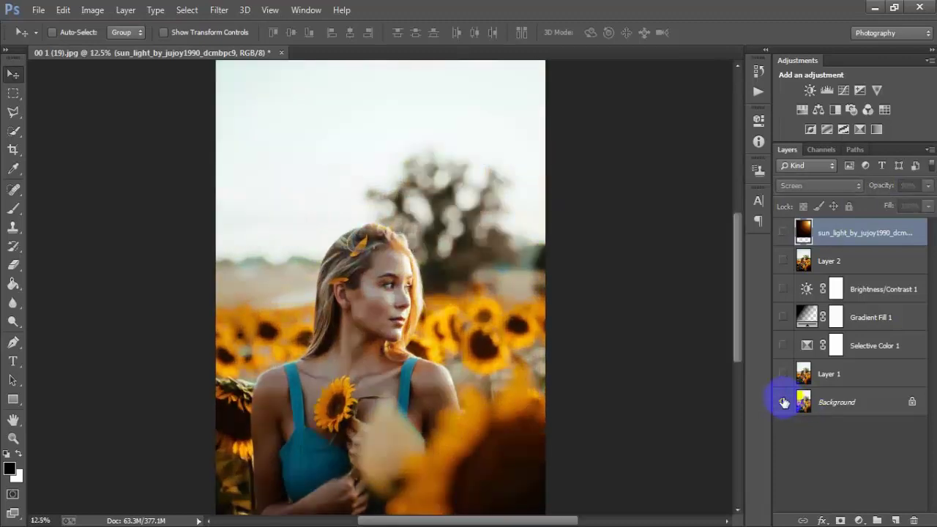
{"action": "key", "text": "ctrl+z"}
{"action": "key", "text": "ctrl+z"}
{"action": "key", "text": "ctrl+z"}
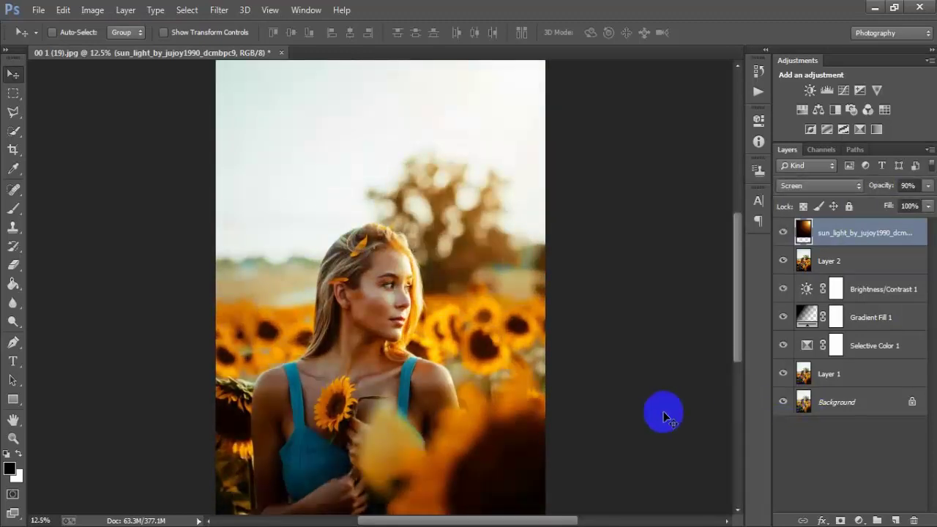
{"action": "key", "text": "ctrl+minus"}
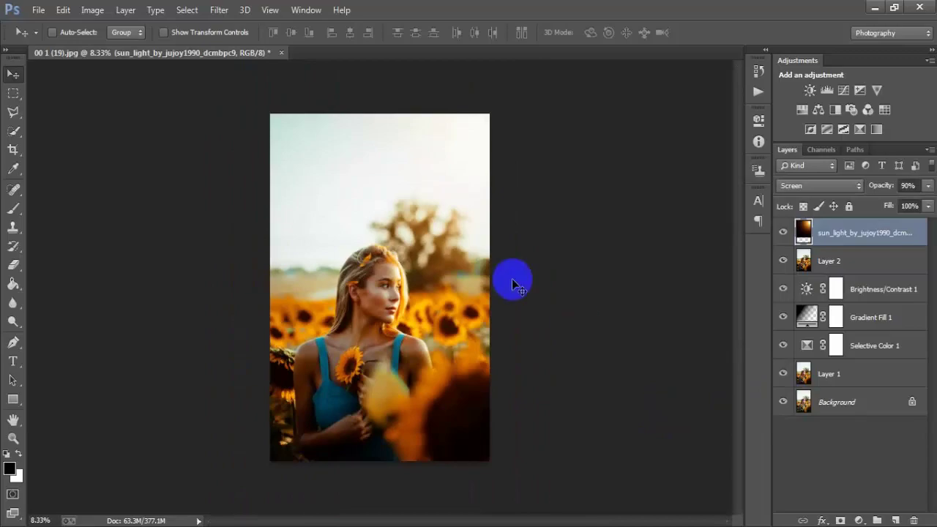